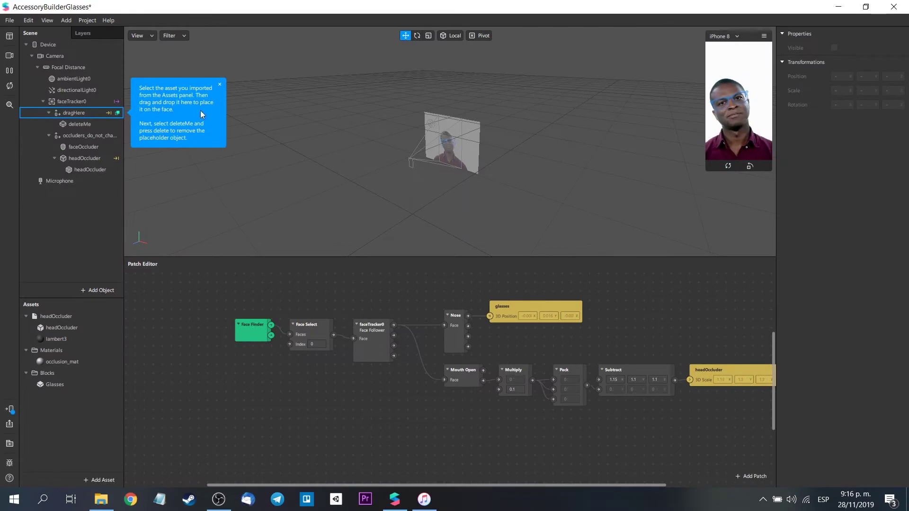
Dismiss the hint attached to dragHere and frame the deleteMe placeholder glasses in the 3D viewport.
click(76, 112)
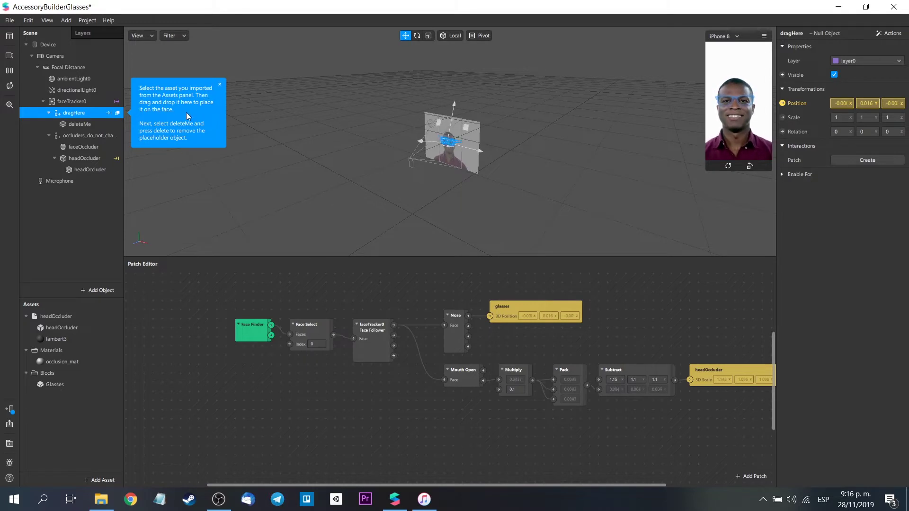
click(221, 84)
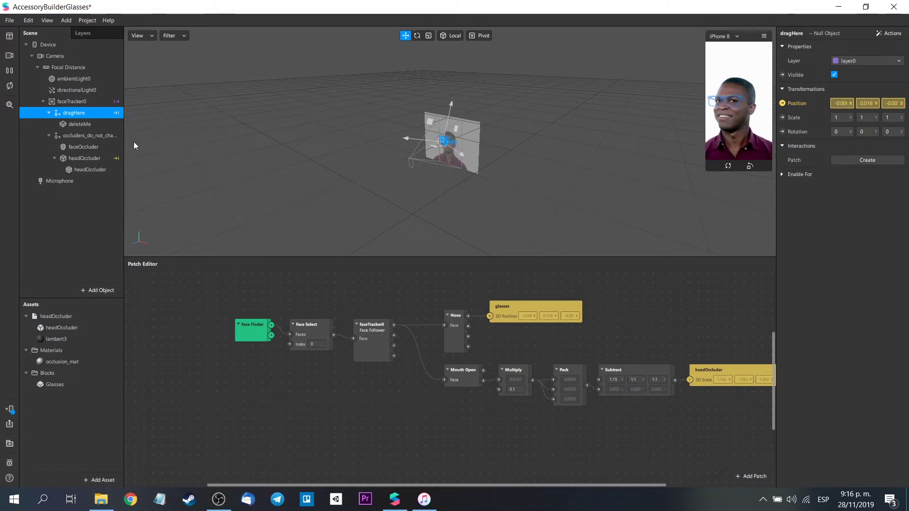
click(85, 124)
key(f)
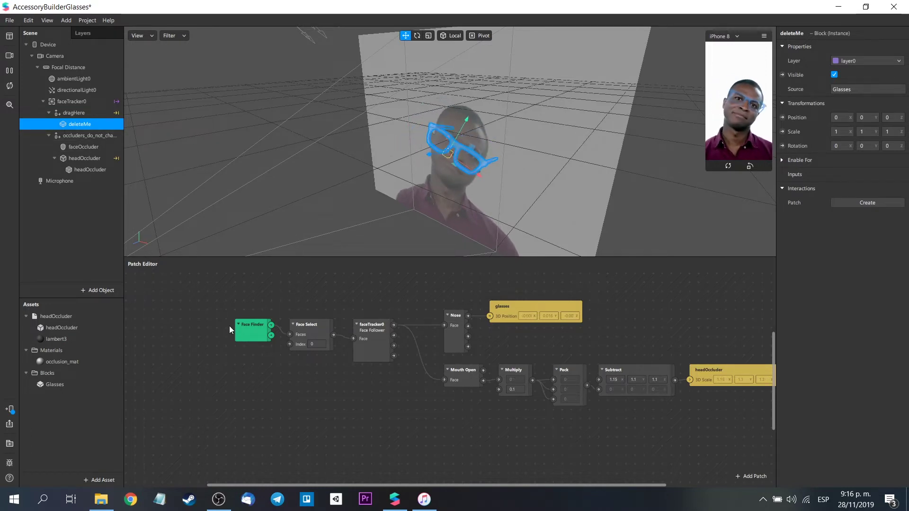
Move the glasses 3D Position patch farther from the Nose patch so its output labels are clear.
scroll(222, 331, up, 1)
drag(218, 292, 720, 426)
drag(717, 378, 640, 377)
click(638, 354)
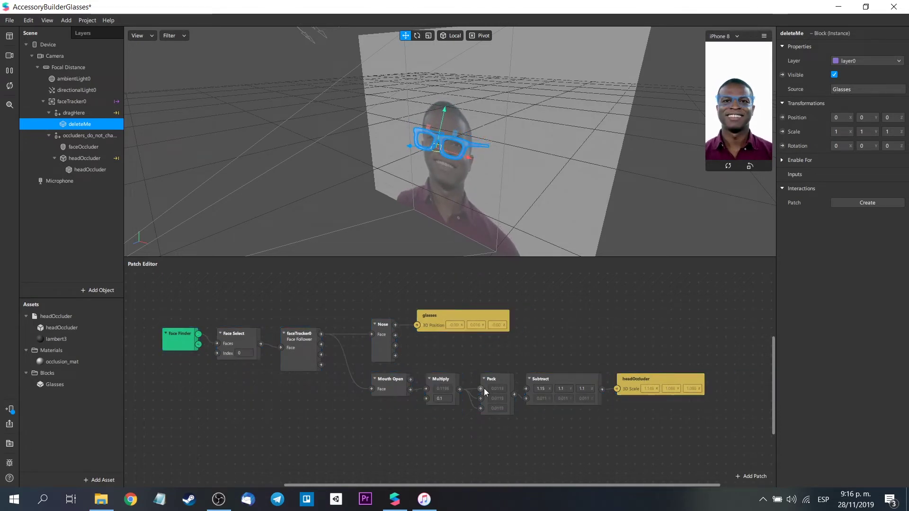
click(382, 328)
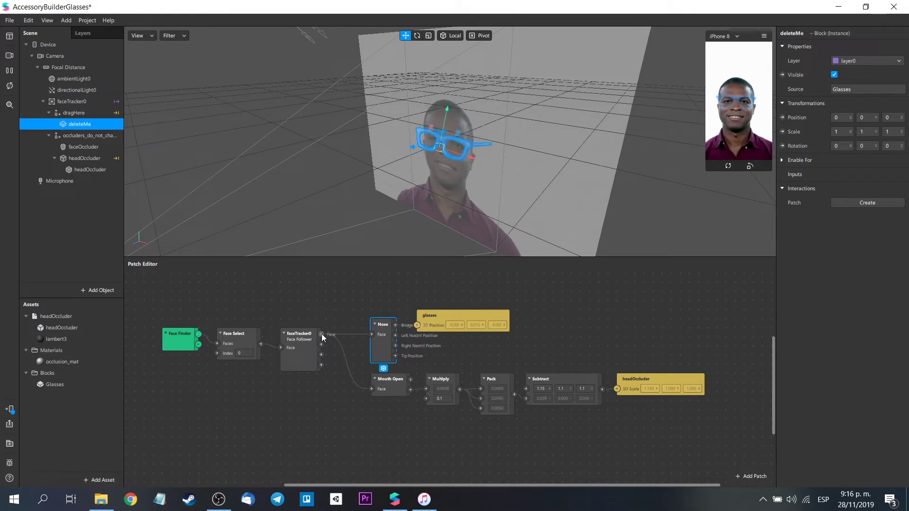
drag(477, 317, 513, 306)
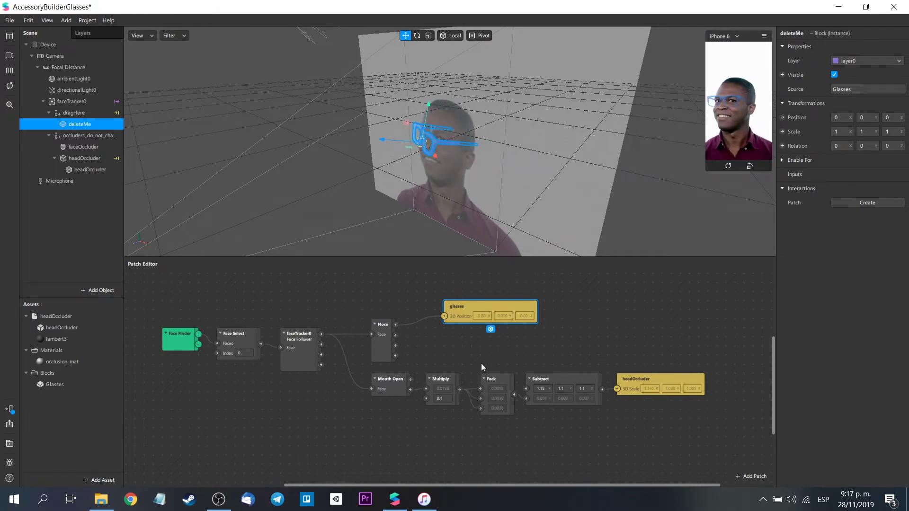
click(628, 380)
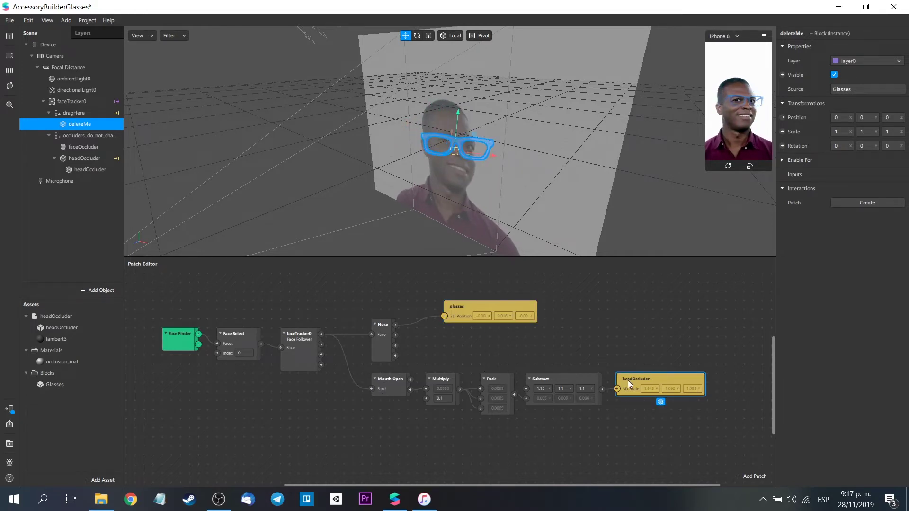
Raise occlusion_mat's opacity to 100% to examine the face and head occluders, and make the material transparent again.
click(81, 149)
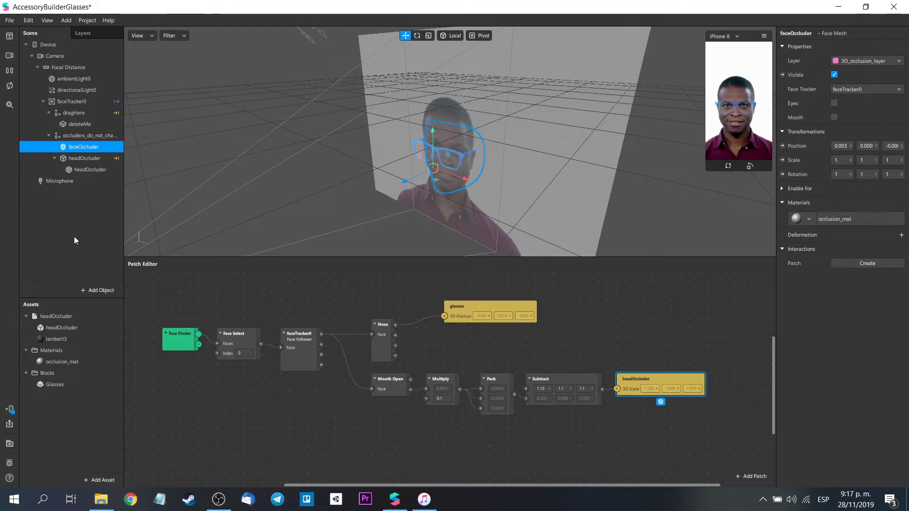
click(75, 362)
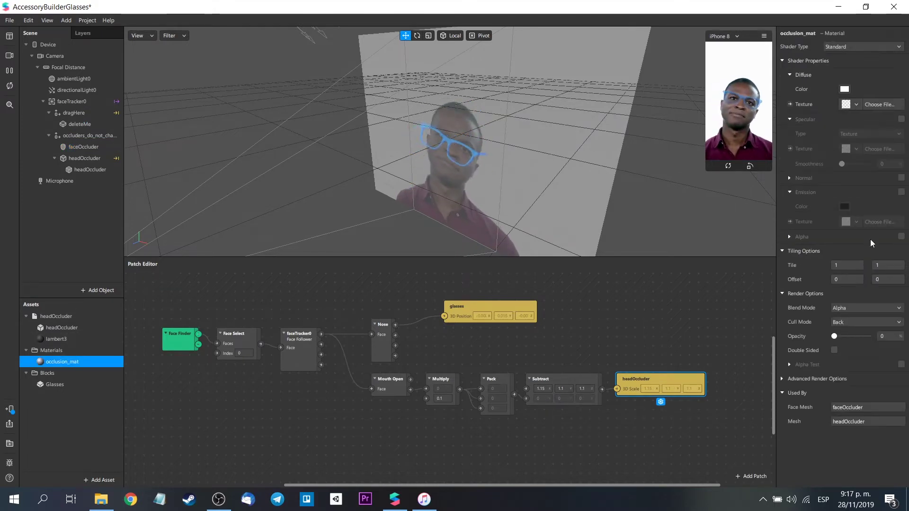
drag(833, 340, 871, 337)
scroll(492, 160, up, 3)
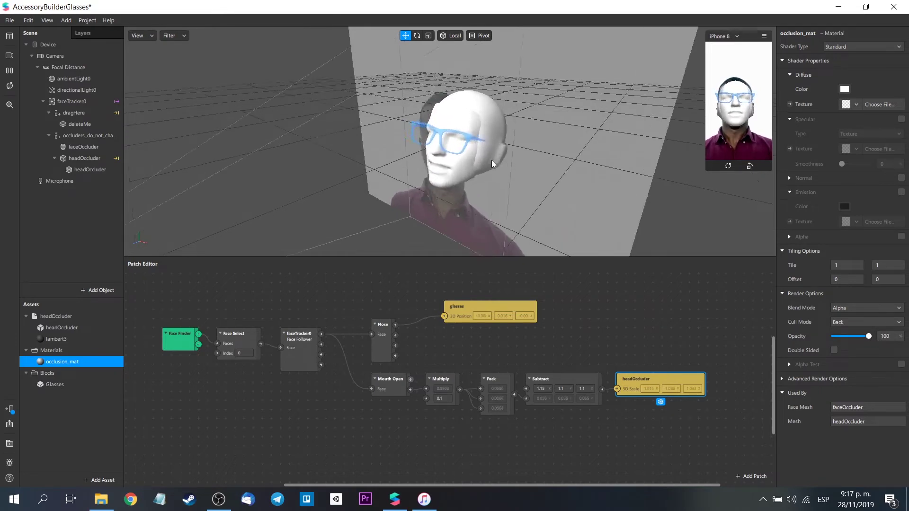
scroll(391, 170, down, 3)
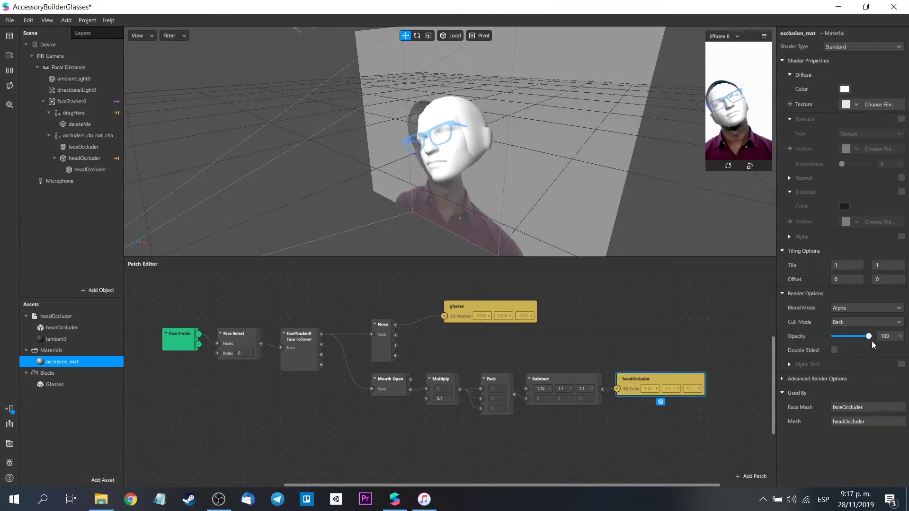
drag(869, 336, 863, 337)
Import the round glasses model and use it to replace the deleteMe placeholder under dragHere.
drag(80, 405, 84, 430)
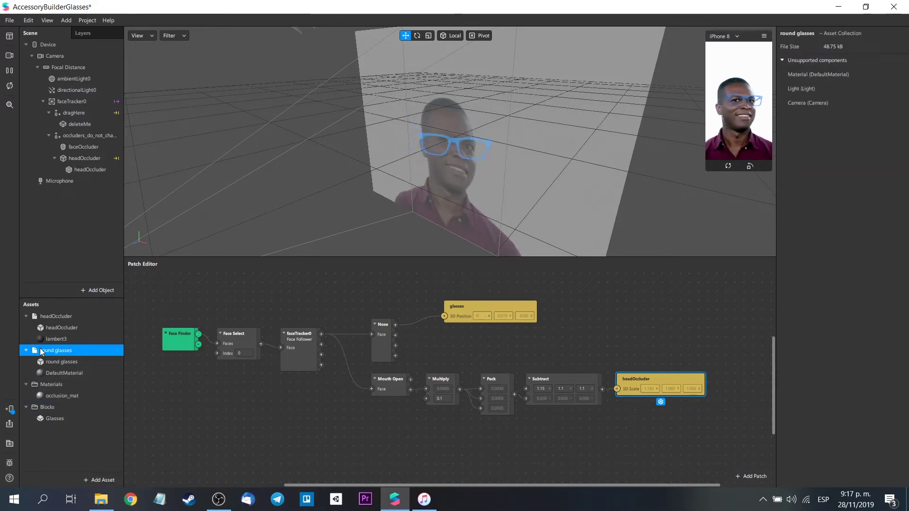
drag(42, 351, 80, 112)
click(79, 125)
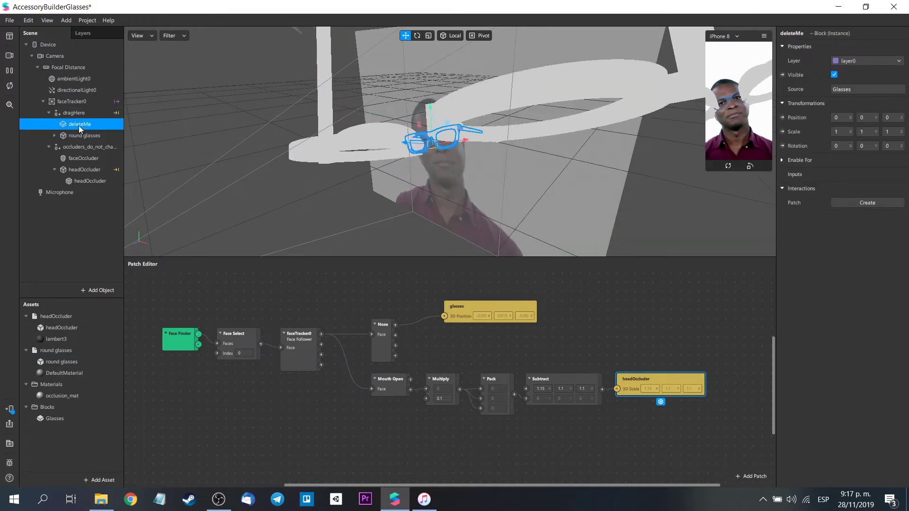
key(Delete)
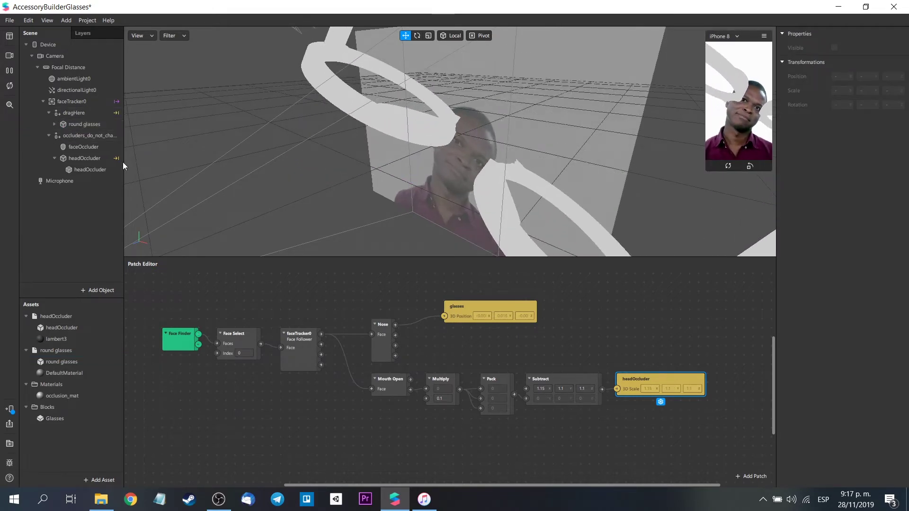
Rotate the round glasses to fit the face and set their scale to 0.17 on every axis.
click(80, 125)
key(e)
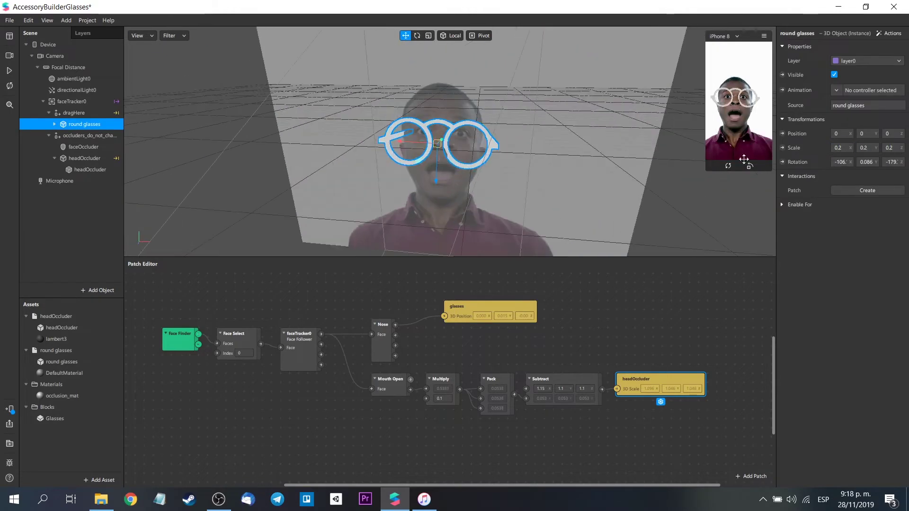
click(839, 148)
text(0.17)
key(Return)
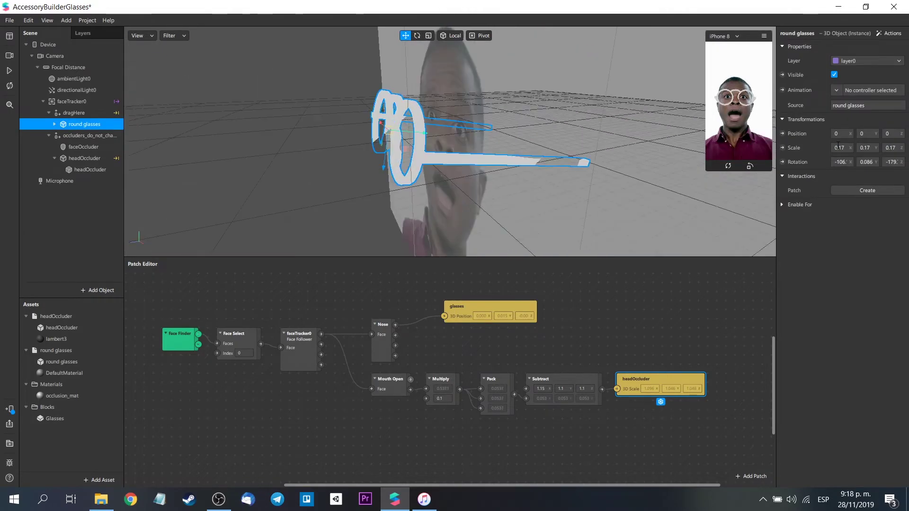
Set the diffuse color of the round glasses' DefaultMaterial to black.
click(64, 374)
click(844, 89)
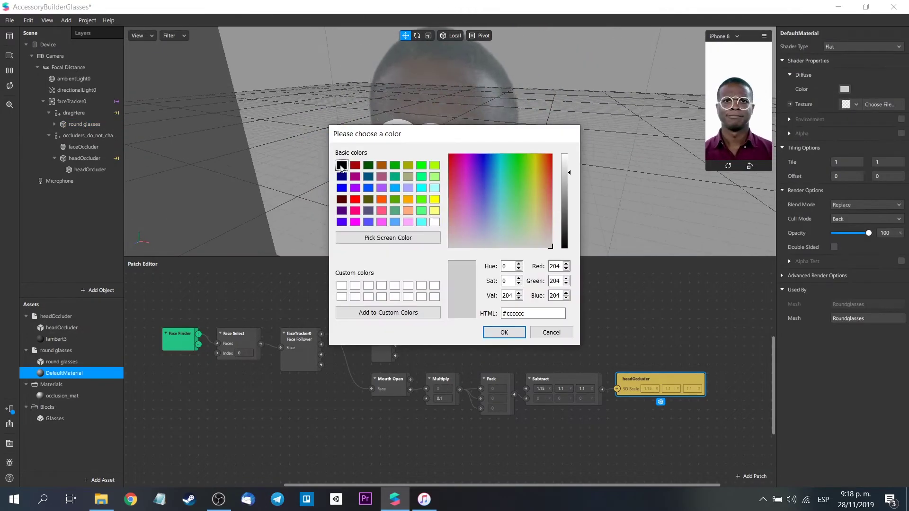
click(341, 165)
key(Return)
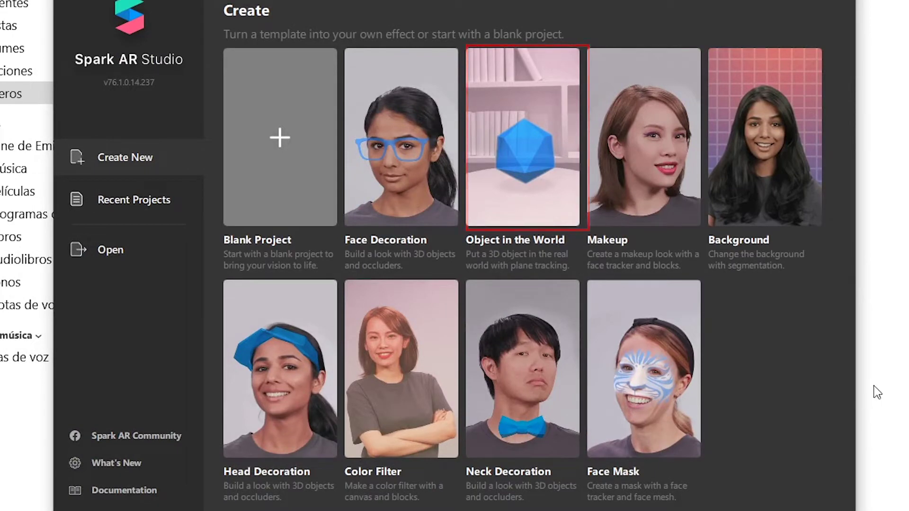
Create a project from the Object in the World template and enlarge the iPhone 8 preview.
click(521, 138)
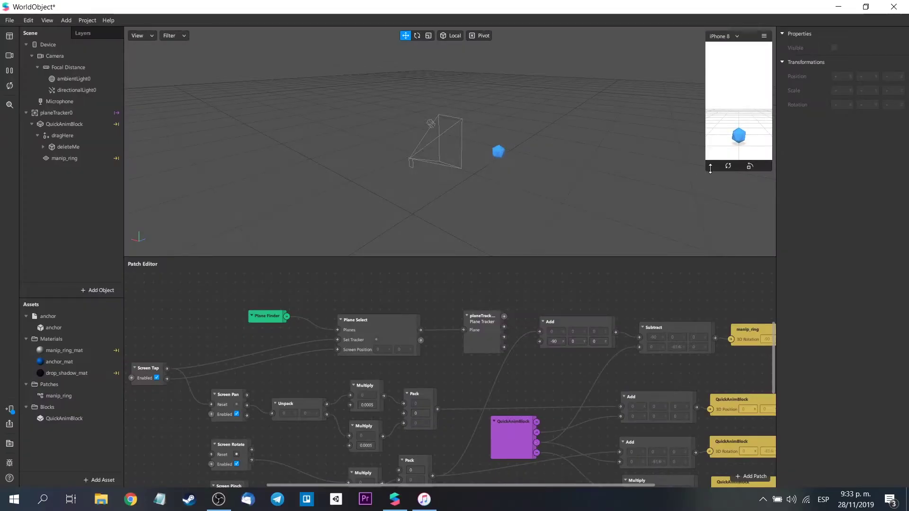
drag(710, 169, 653, 264)
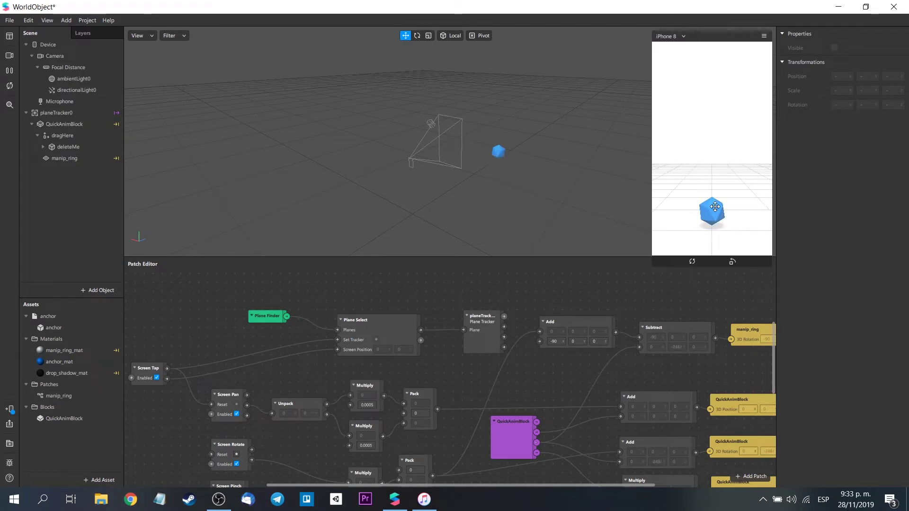
Examine the placeholder object and the patch graph linking the screen tap, pan, rotate and pinch patches to QuickAnimBlock.
click(106, 147)
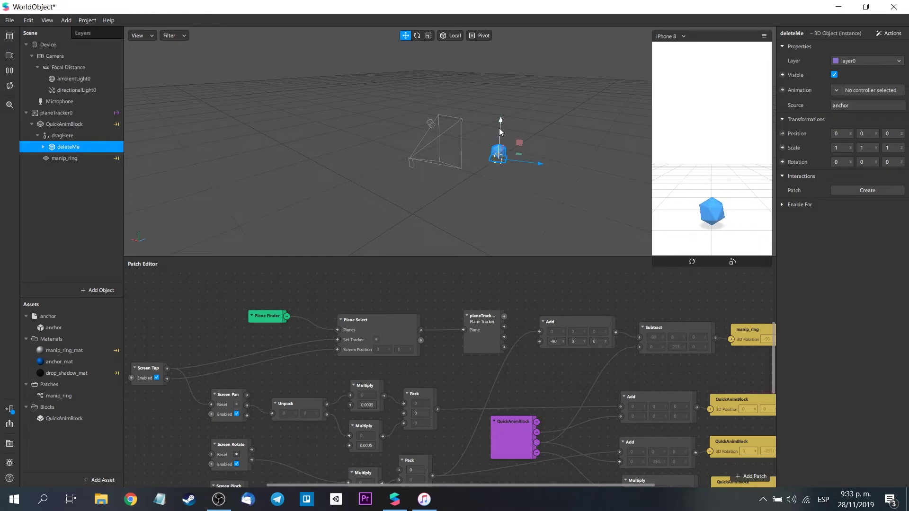
scroll(487, 415, left, 5)
scroll(487, 415, down, 2)
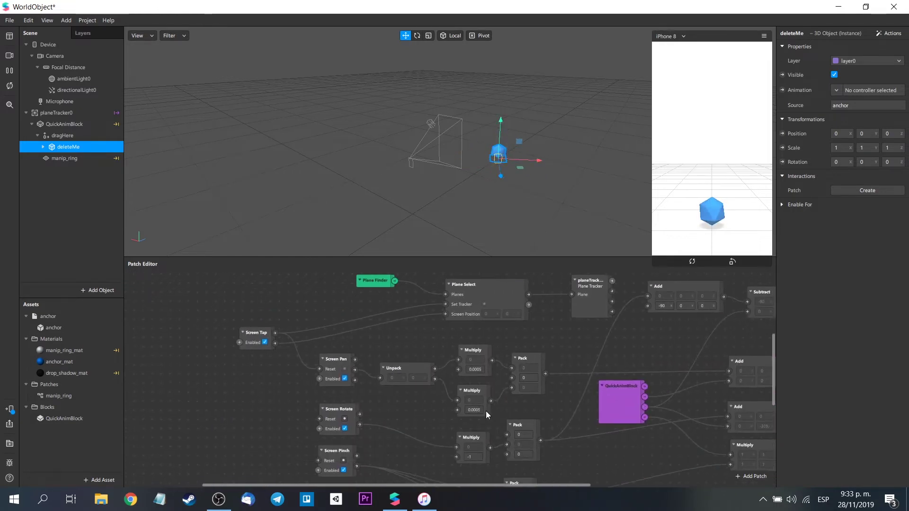
scroll(273, 334, right, 8)
scroll(265, 330, left, 8)
scroll(262, 327, down, 1)
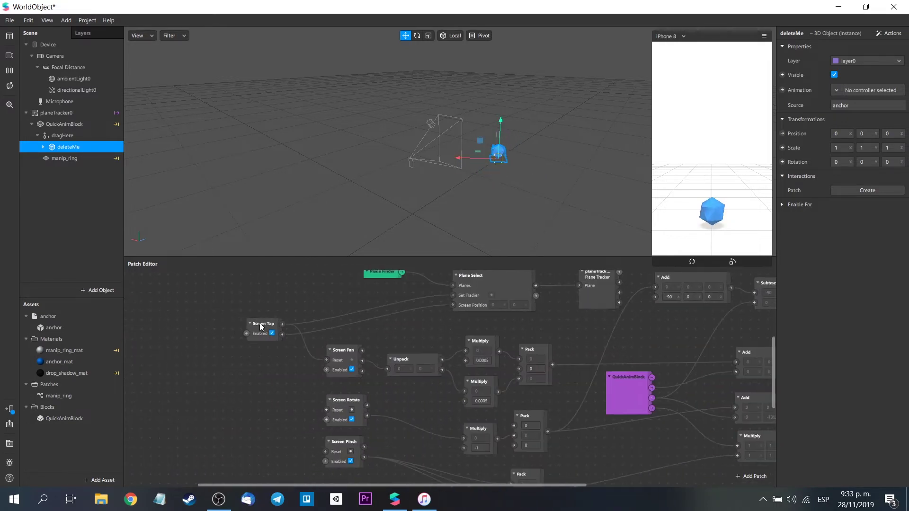
scroll(358, 442, down, 1)
scroll(358, 443, right, 8)
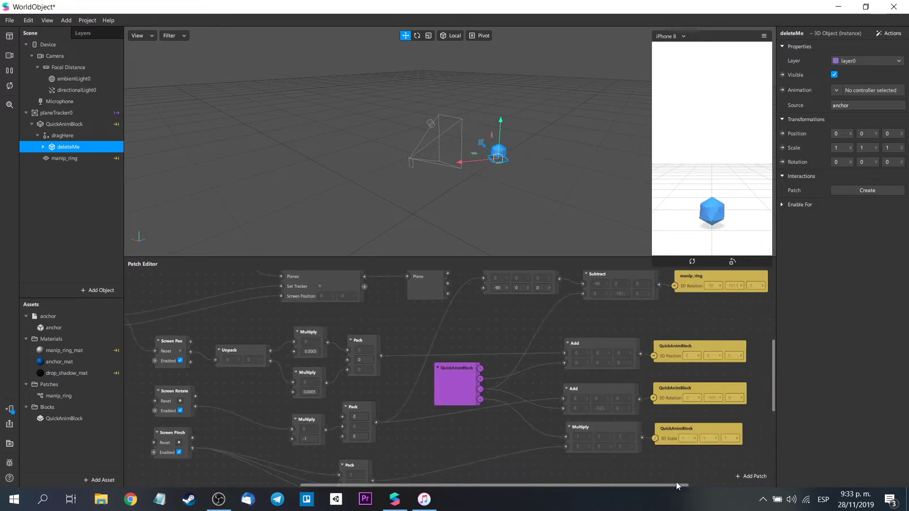
Test moving the blue placeholder object around the plane in the device preview.
drag(729, 185, 712, 88)
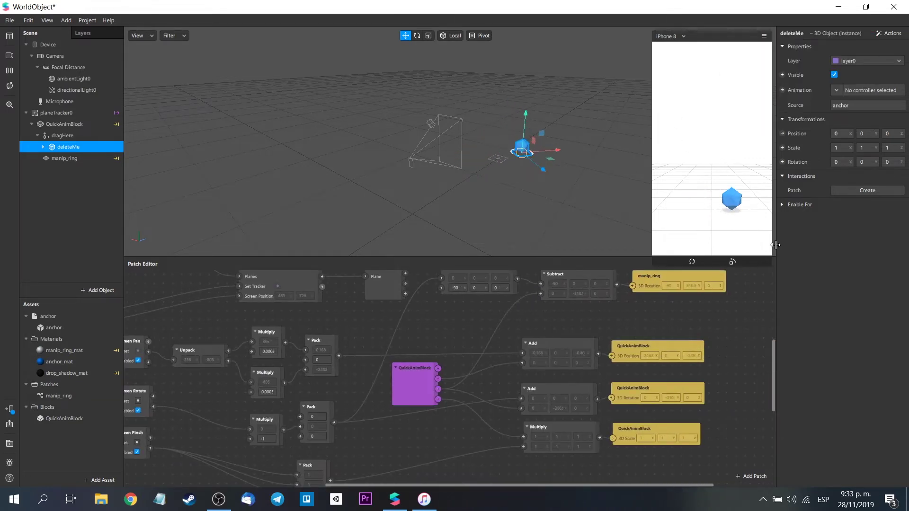
drag(732, 199, 732, 81)
drag(731, 126, 699, 156)
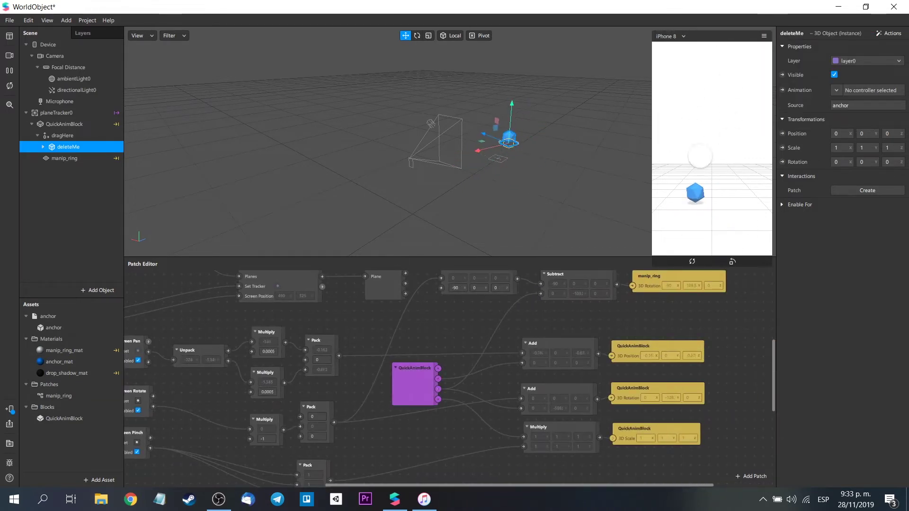
Search the Spark Library for "dog" and import the Dog pooping 3D model.
click(10, 410)
click(9, 445)
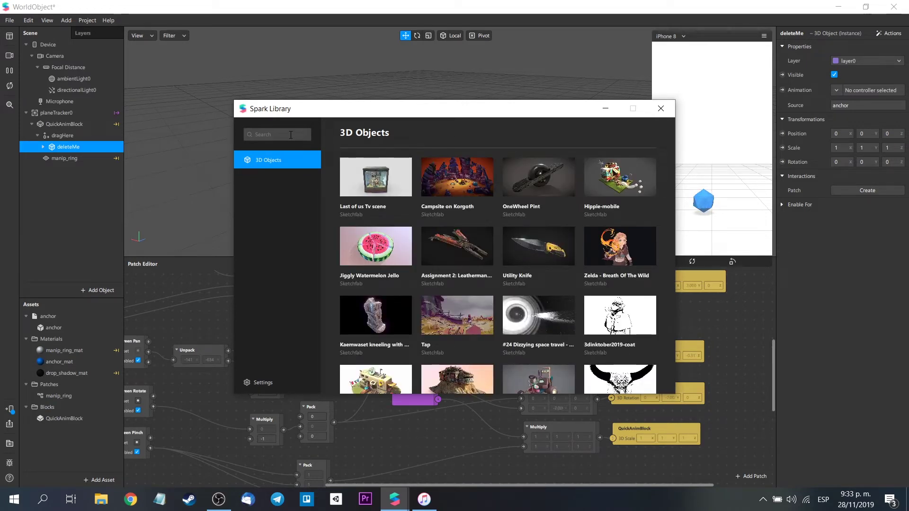
text(dog)
key(Return)
click(457, 179)
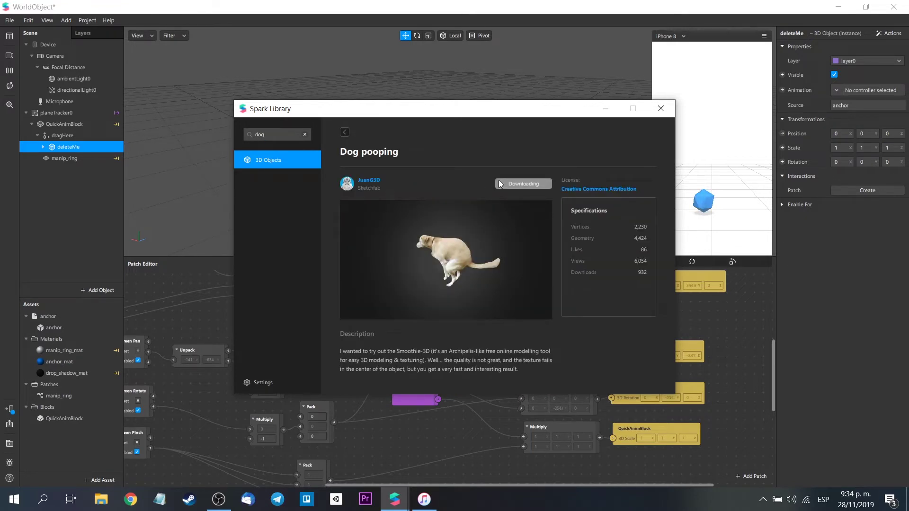
click(661, 108)
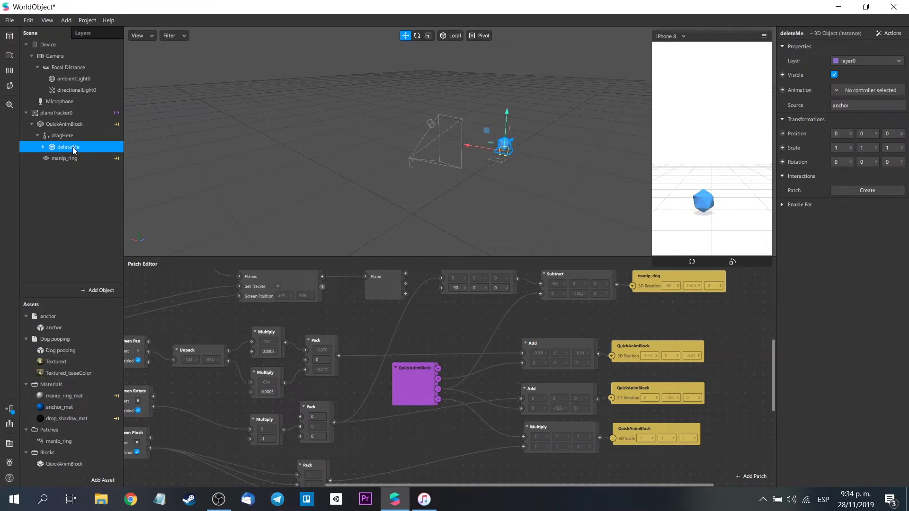
Replace the deleteMe placeholder with the Dog pooping model under dragHere.
key(Delete)
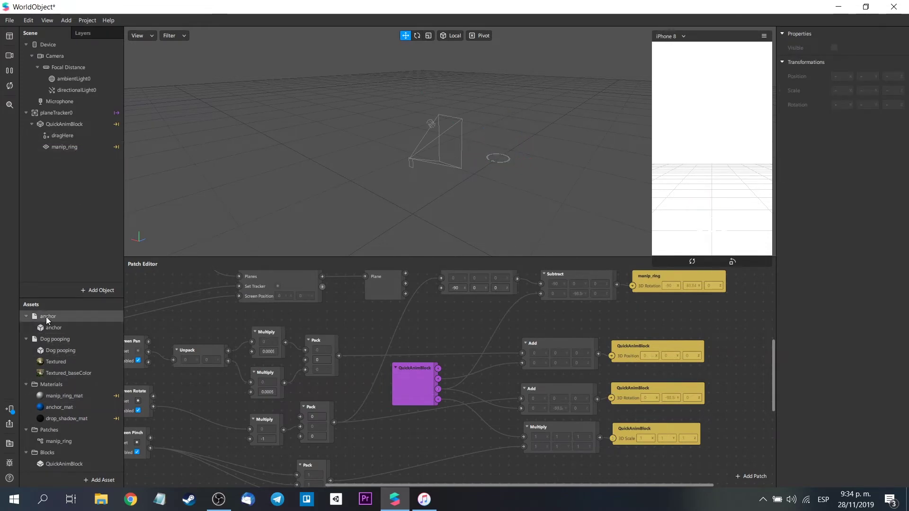
drag(53, 339, 116, 142)
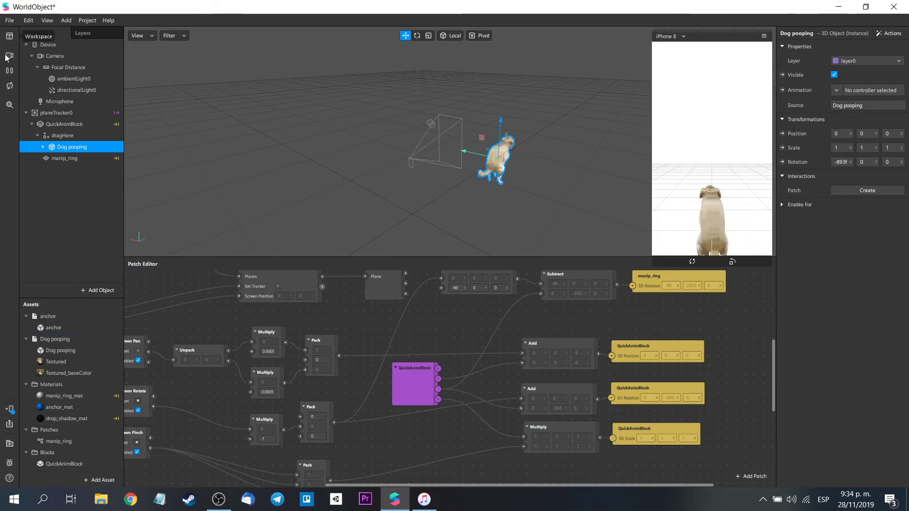
Survey the whole world-object patch graph, from Plane Finder down to the manip_ring and drop shadow material patches.
scroll(434, 314, up, 2)
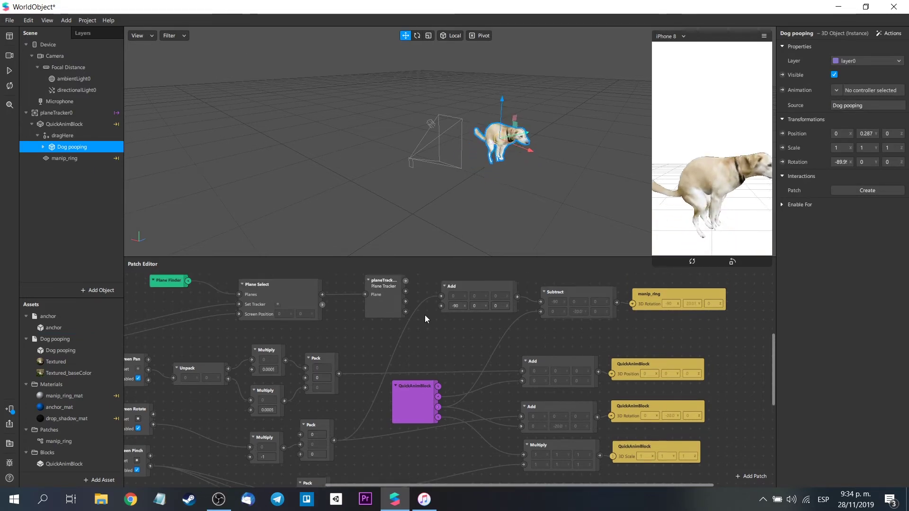
drag(507, 487, 426, 484)
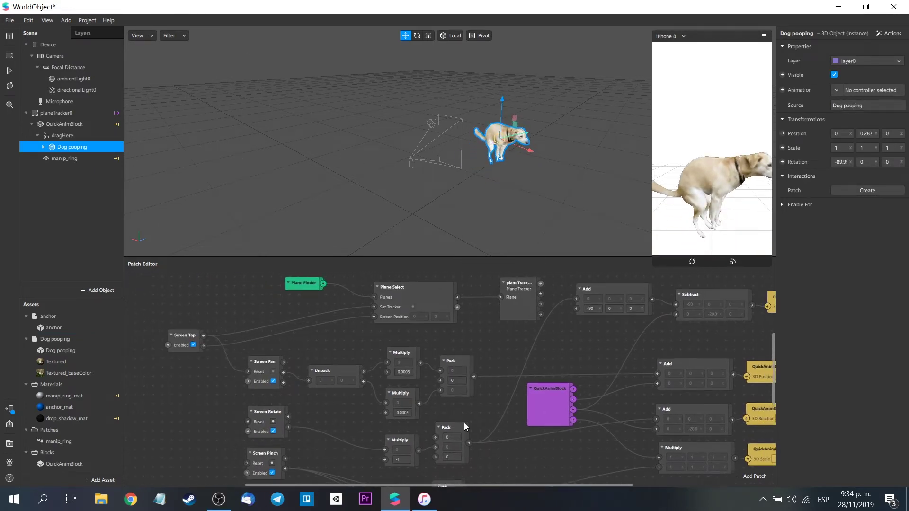
scroll(479, 431, down, 10)
scroll(514, 450, down, 3)
drag(535, 485, 627, 472)
scroll(628, 448, up, 10)
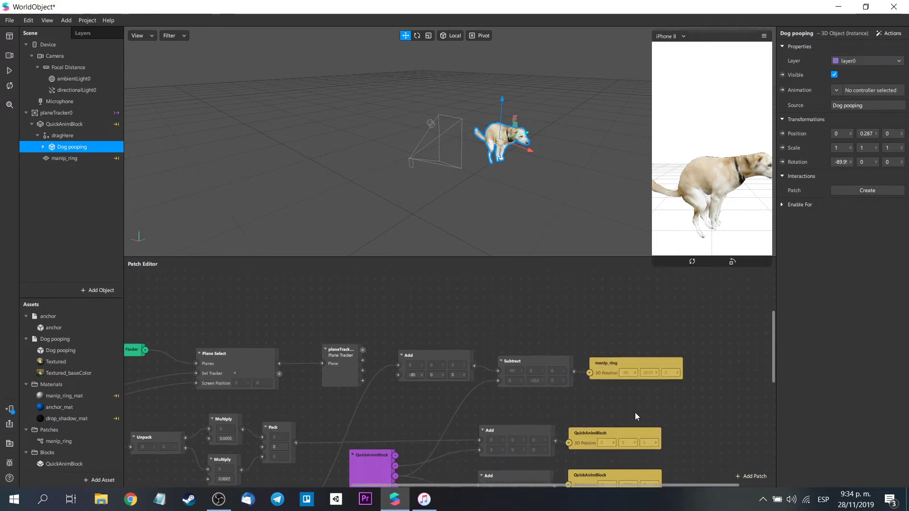
ctrl+scroll(635, 413, down, 3)
scroll(439, 374, down, 8)
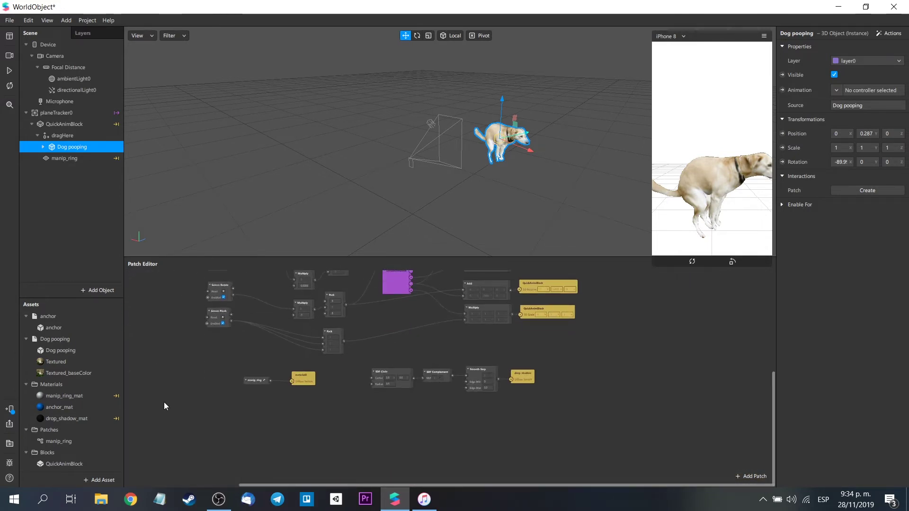
Turn off spinning on QuickAnimBlock and set its speed to about 0.77.
click(77, 124)
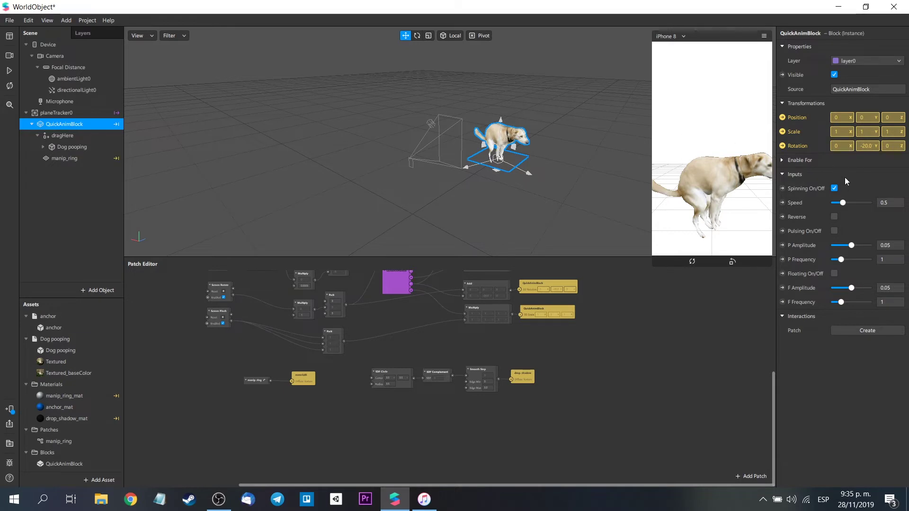
click(834, 188)
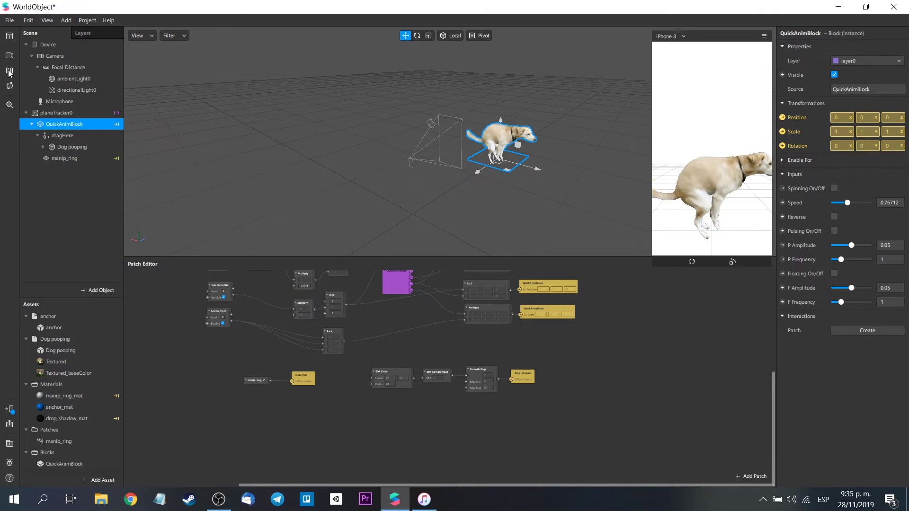
mouse_move(728, 144)
mouse_down()
mouse_move(701, 125)
mouse_move(713, 137)
mouse_up()
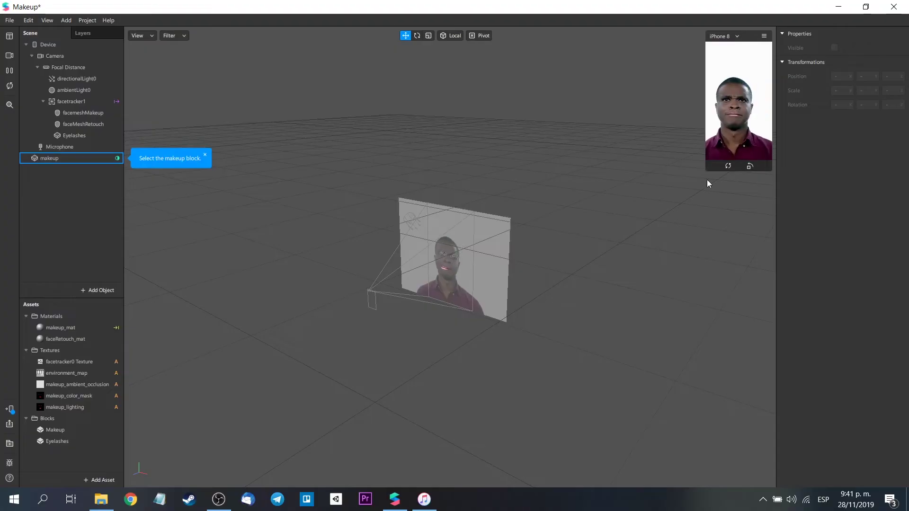
Try the makeup effect on several real-time simulation faces, ending with the long-haired woman in the second video.
click(9, 56)
click(65, 119)
click(86, 118)
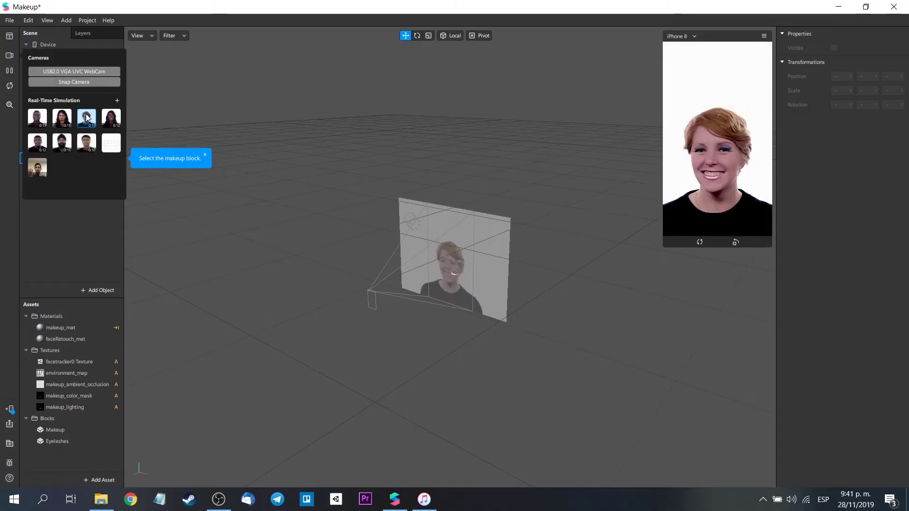
click(112, 114)
click(38, 145)
click(61, 142)
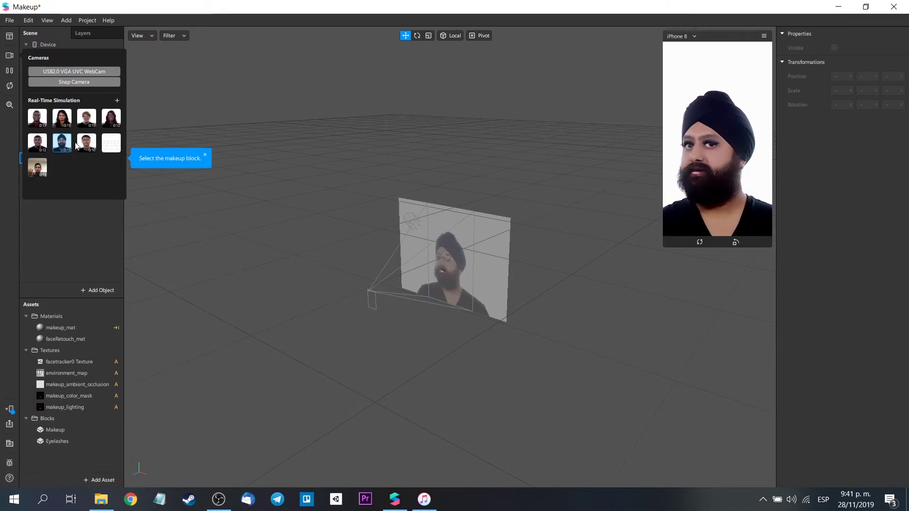
click(86, 143)
click(62, 117)
Try yellow for the makeup block's eyeliner, raise its opacity to about 0.97 and set its colour to red #ff0000.
click(98, 158)
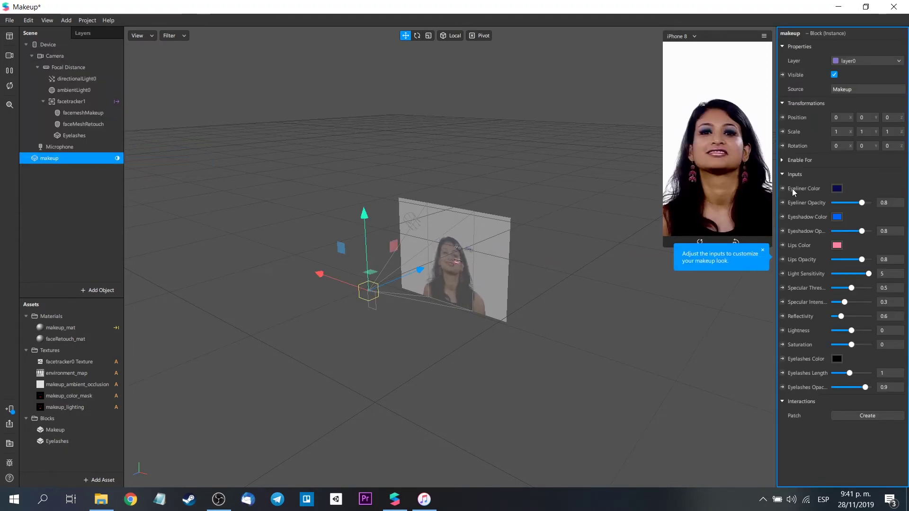
click(837, 188)
click(535, 156)
click(505, 333)
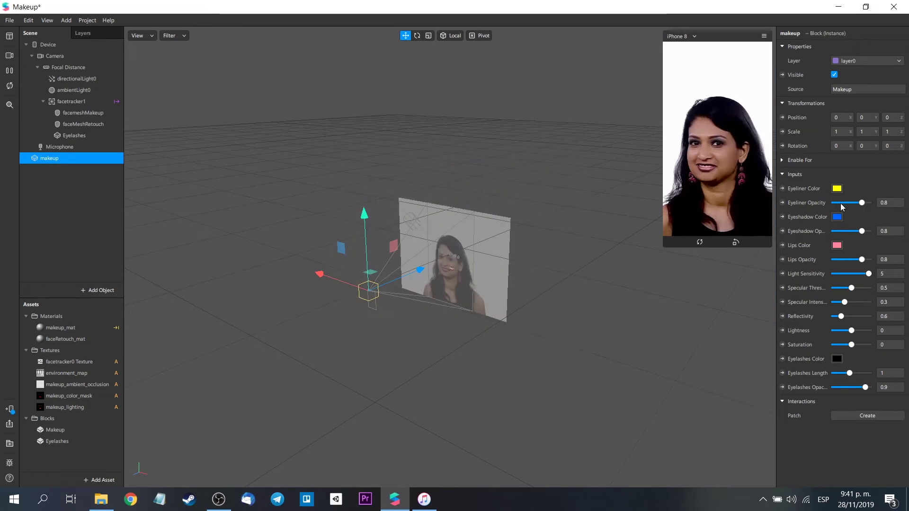
drag(861, 203, 868, 203)
click(837, 189)
click(355, 199)
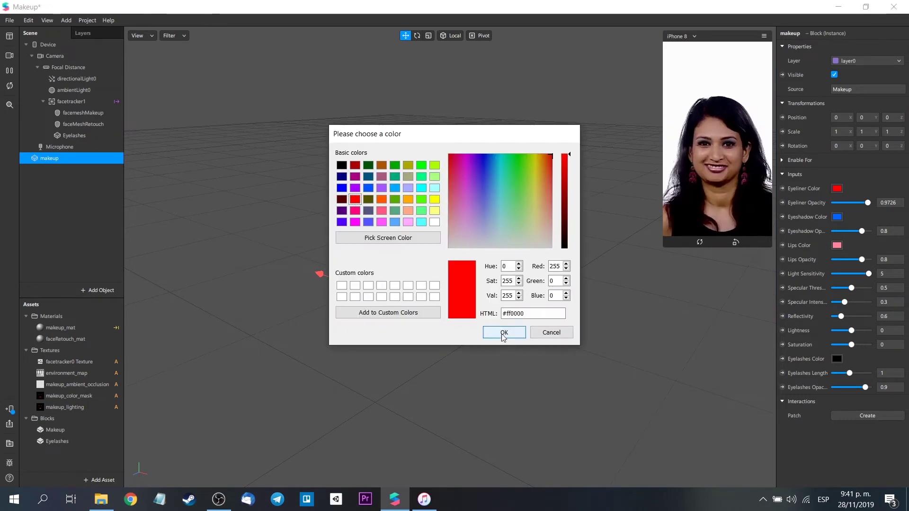
click(505, 333)
Set the makeup block's eyeshadow colour to yellow and its opacity to 1.
click(837, 217)
click(435, 200)
click(504, 333)
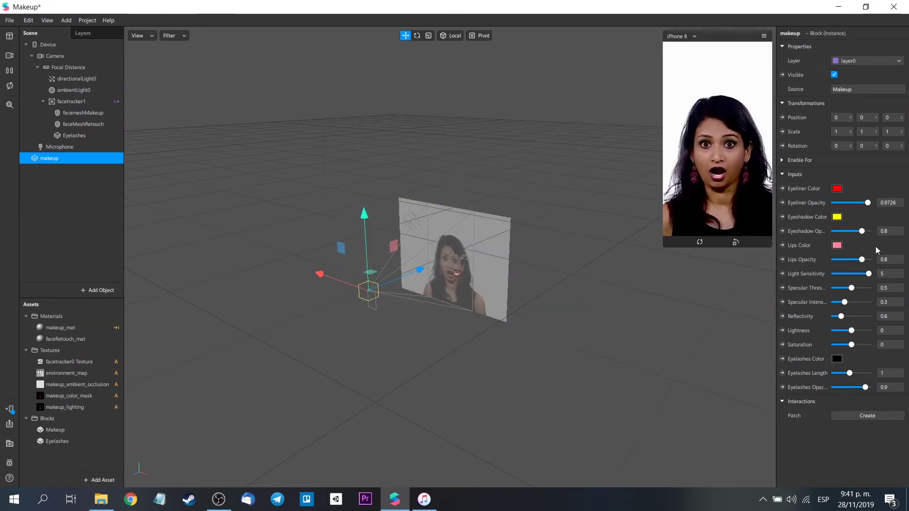
drag(862, 231, 871, 231)
Set the makeup block's lips colour to red.
click(837, 245)
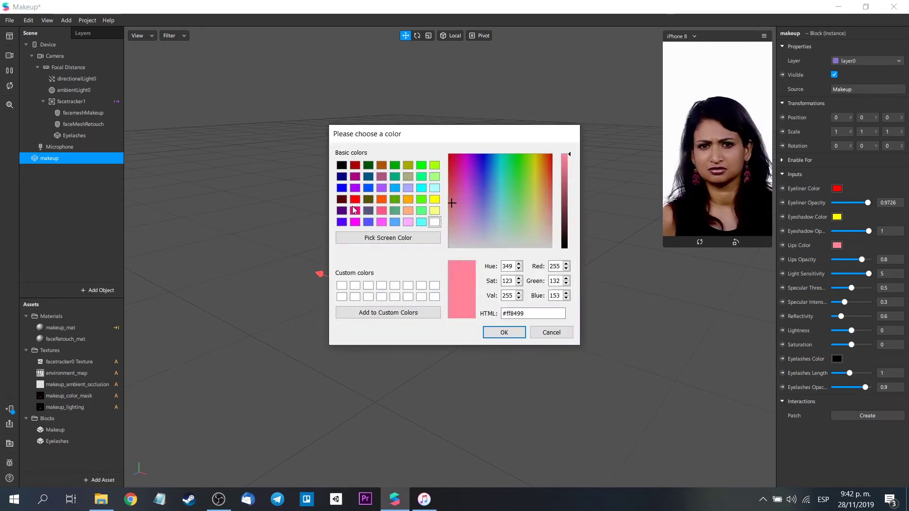
click(355, 199)
click(504, 332)
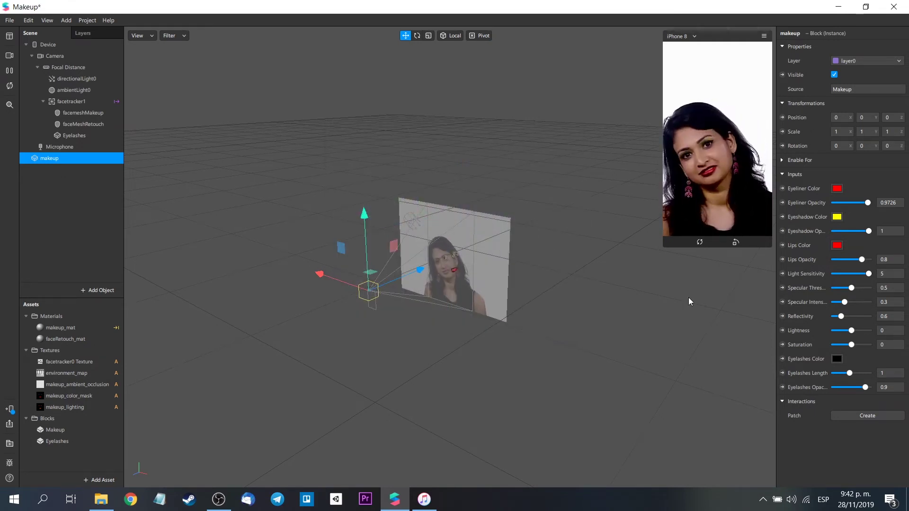
Raise the makeup block's reflectivity to about 2.42 and set the eyelashes colour to pale yellow #ffff7f.
drag(841, 317, 862, 316)
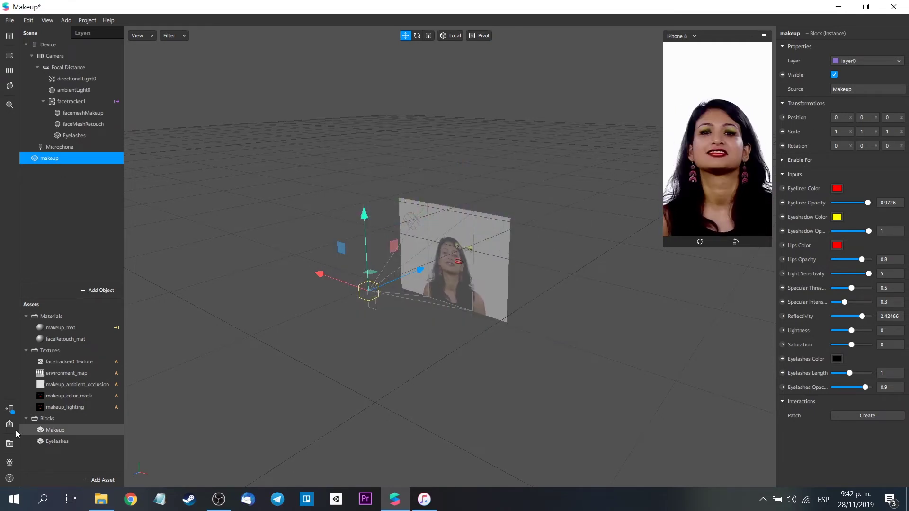
click(837, 359)
click(534, 200)
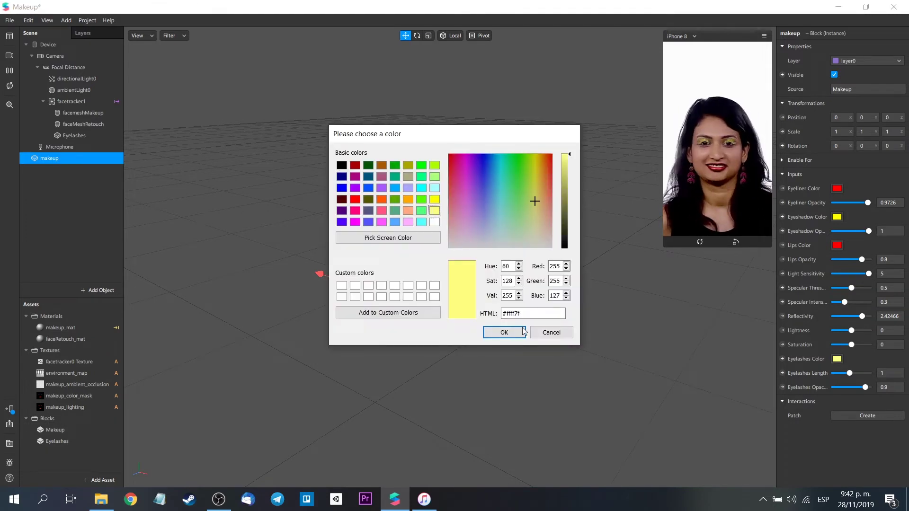
click(504, 333)
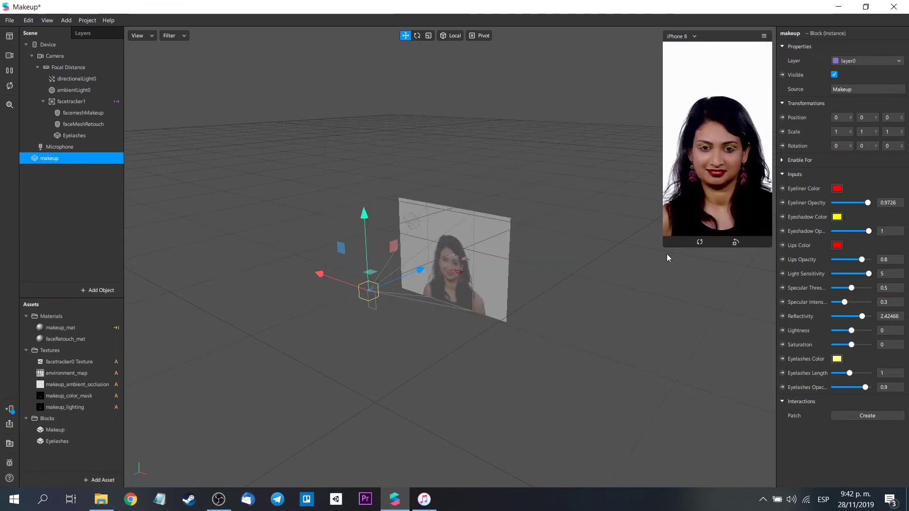
Open the Makeup block asset for editing, examine its input and output patches full-size, and close it.
click(78, 429)
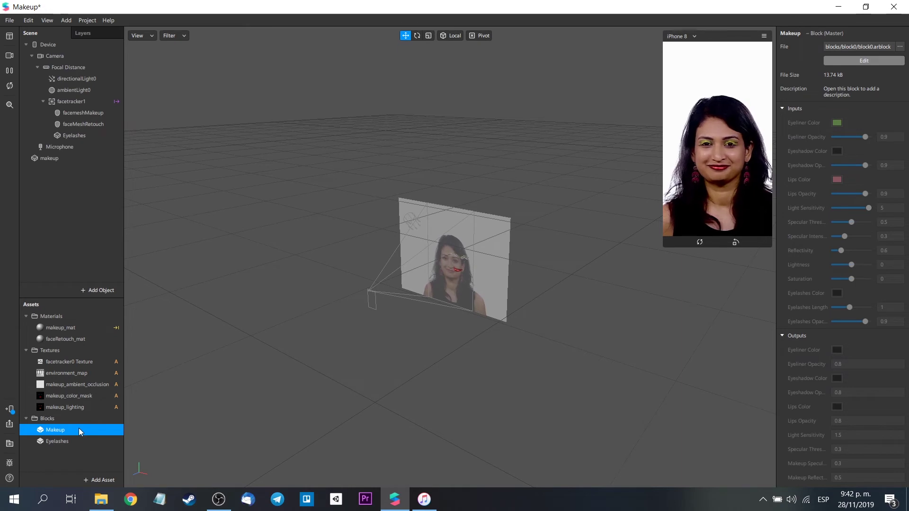
right_click(79, 428)
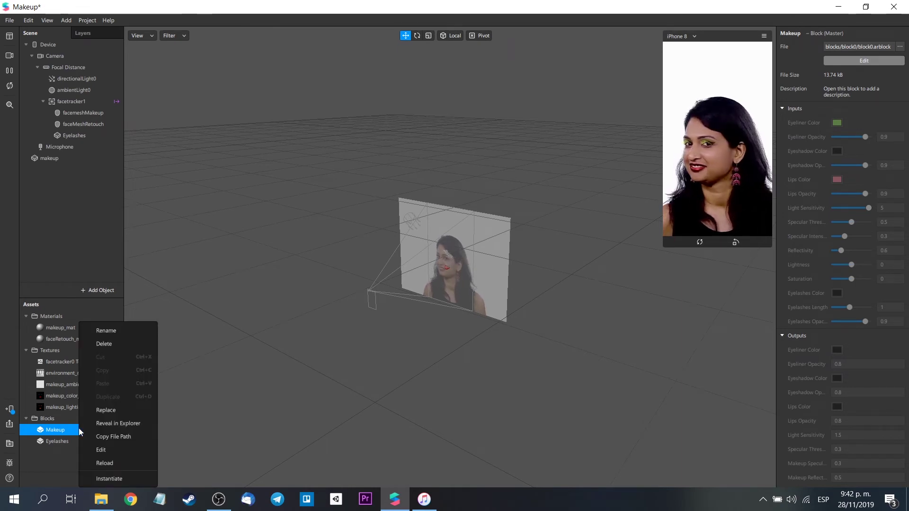
key(Return)
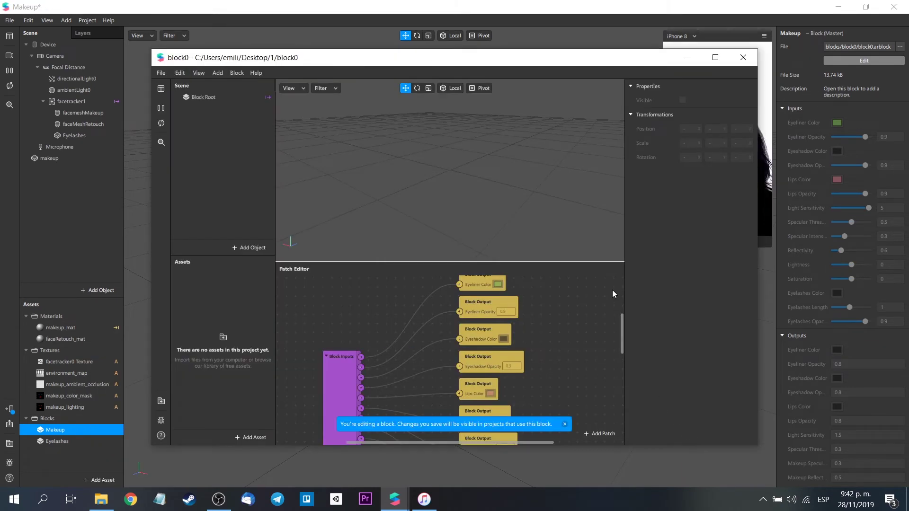
click(715, 56)
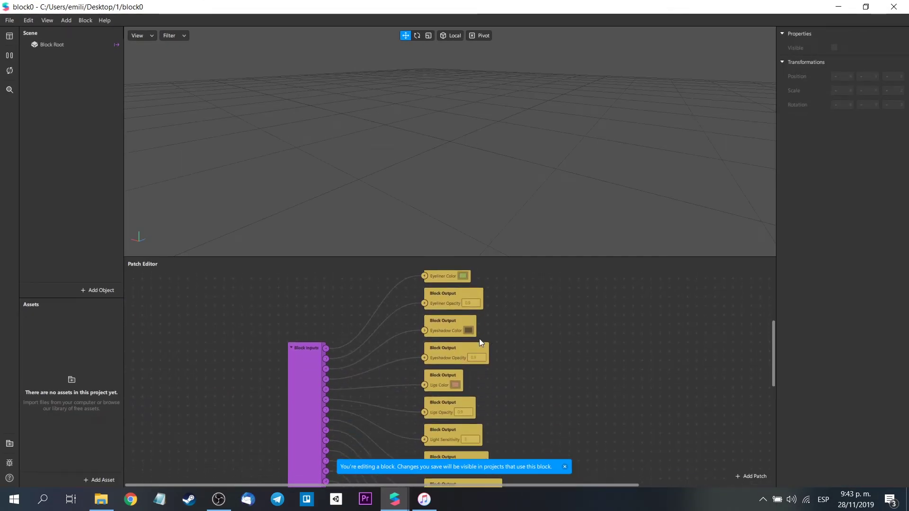
click(893, 7)
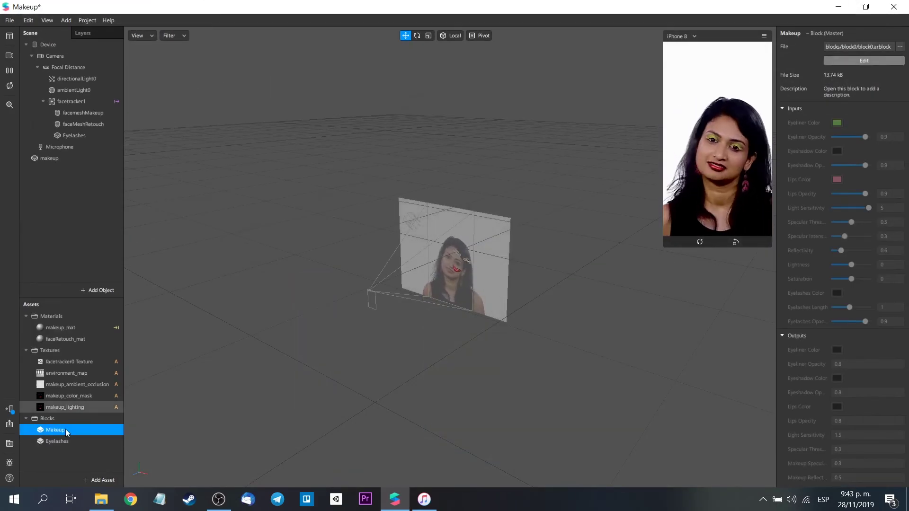
Review the facemeshMakeup and faceMeshRetouch objects and raise the makeup block's saturation.
click(67, 158)
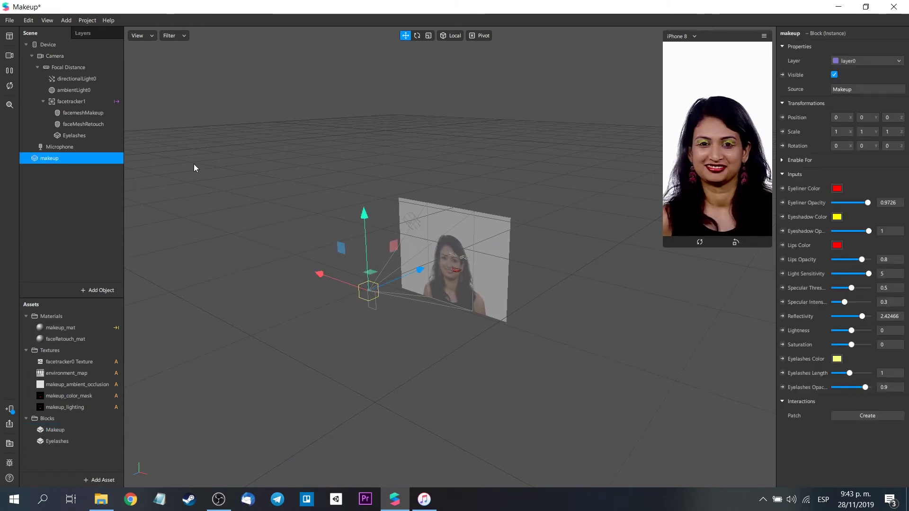
click(100, 113)
click(106, 122)
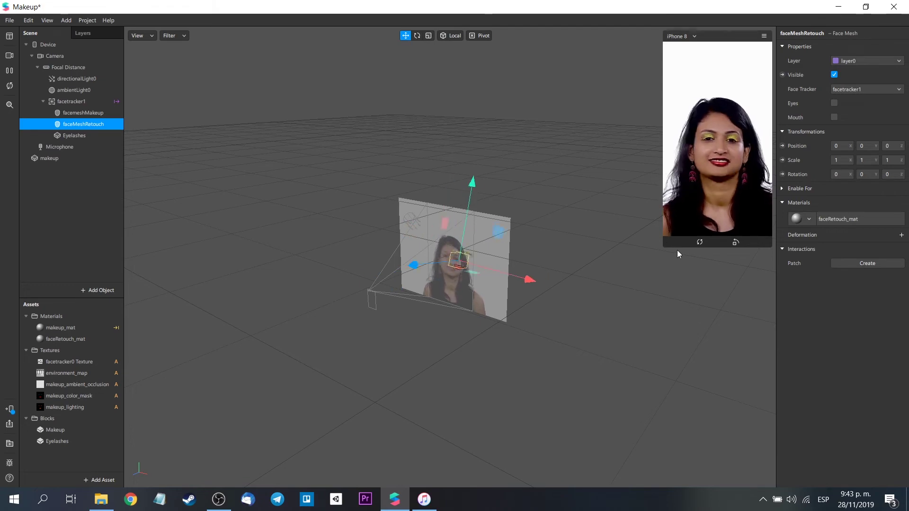
click(56, 162)
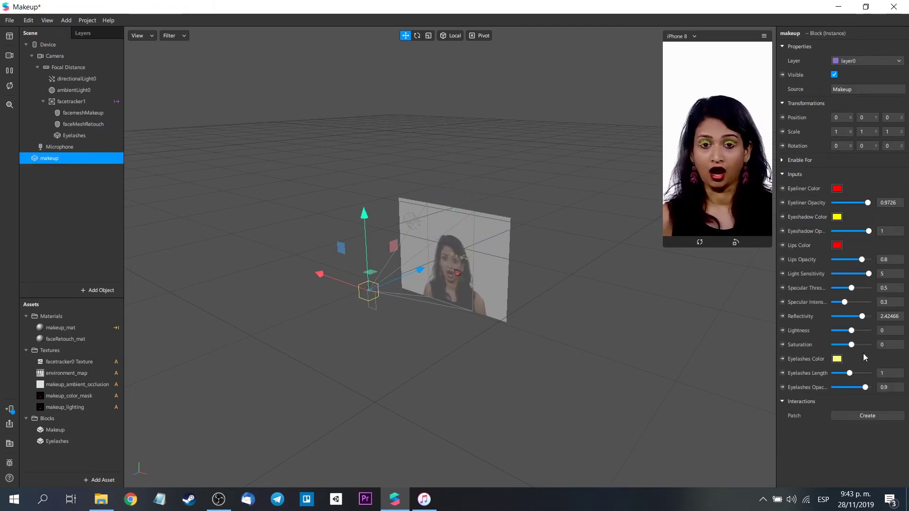
drag(851, 344, 866, 344)
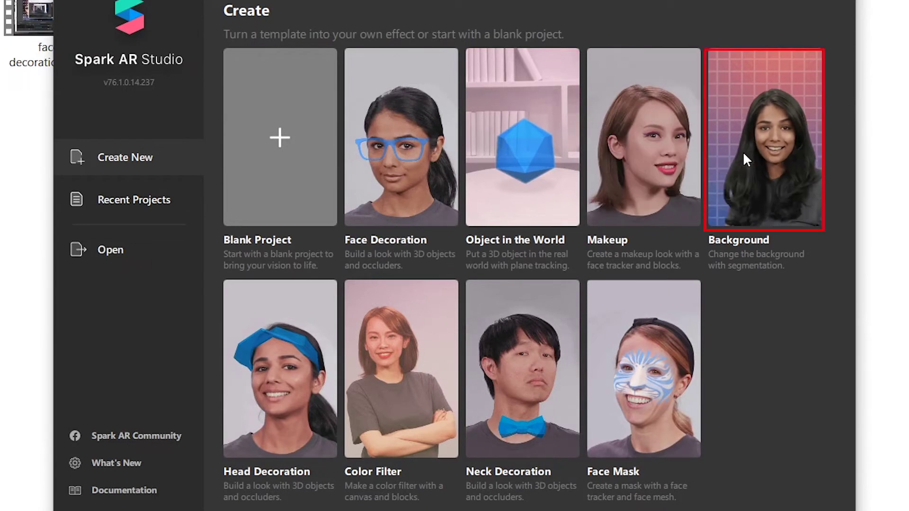
Create a new project from the Background template and dismiss the replaceMe hint.
click(742, 151)
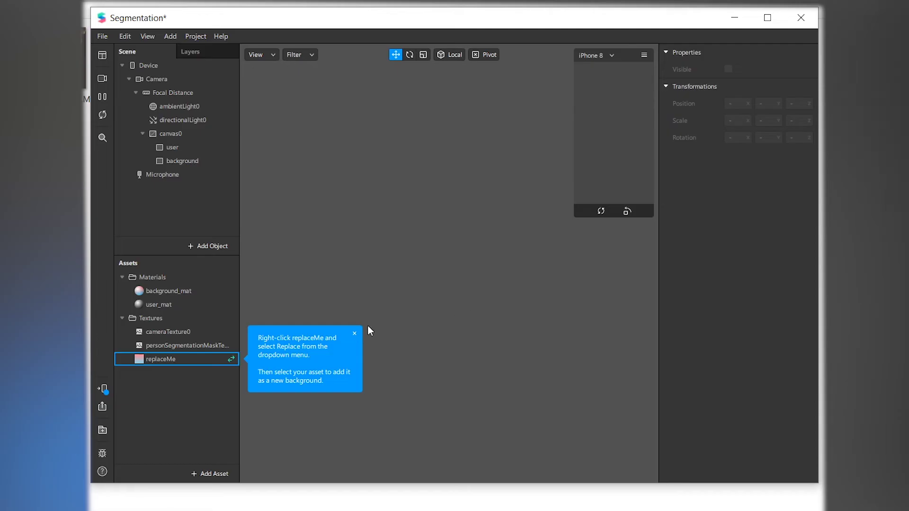
click(354, 334)
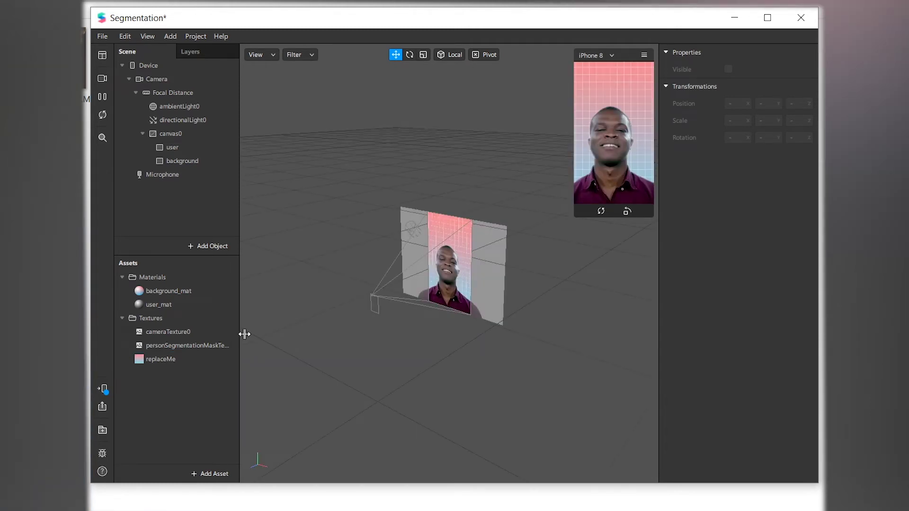
Inspect the user and background rectangles plus the camera and person segmentation mask textures, and toggle the Patch Editor.
click(189, 148)
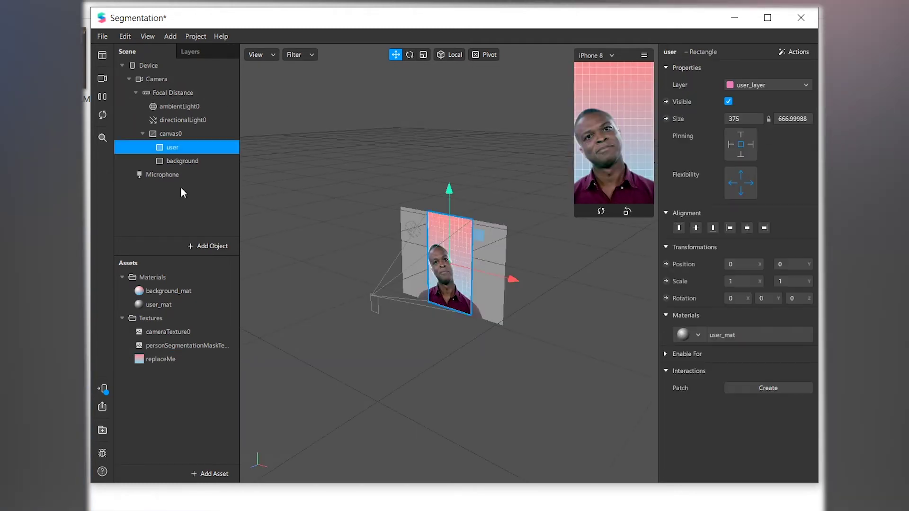
click(189, 161)
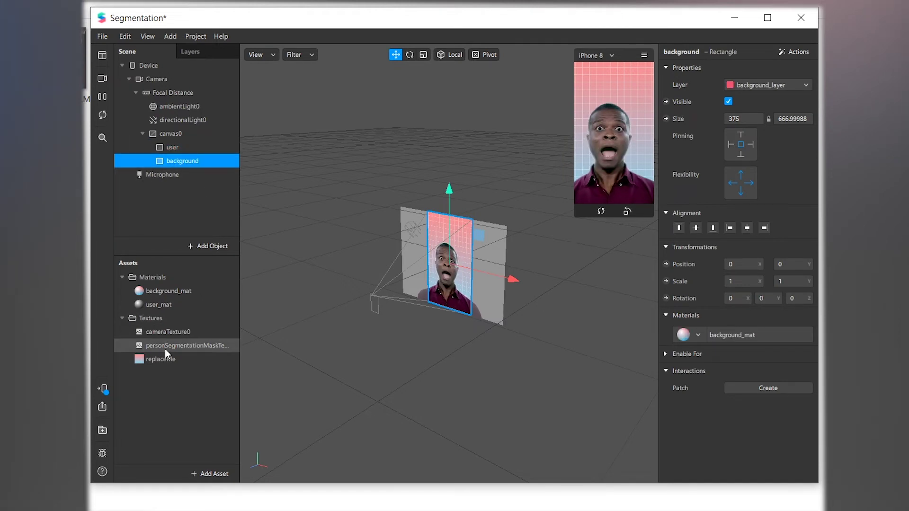
click(185, 334)
click(186, 349)
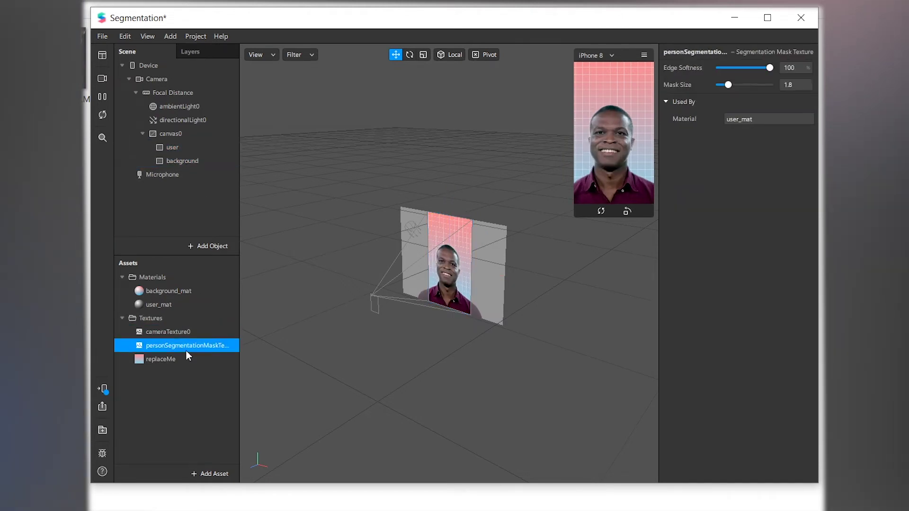
click(187, 333)
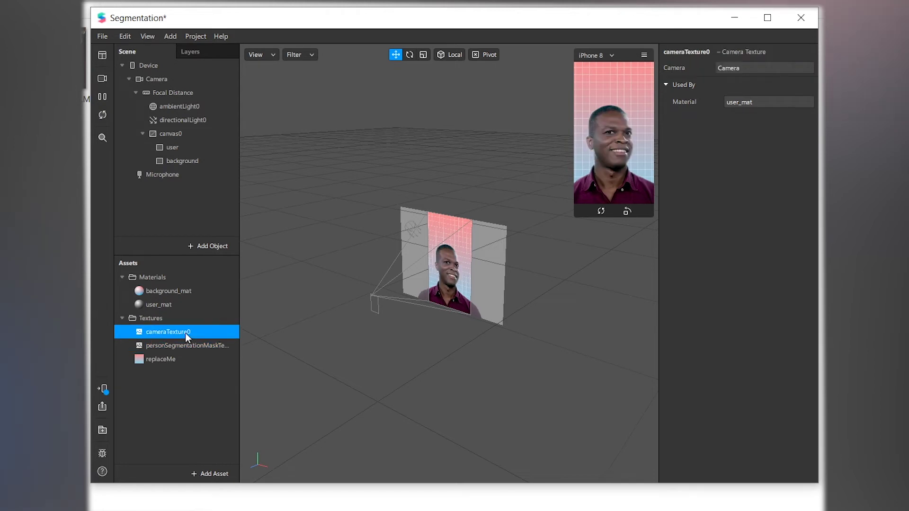
click(152, 37)
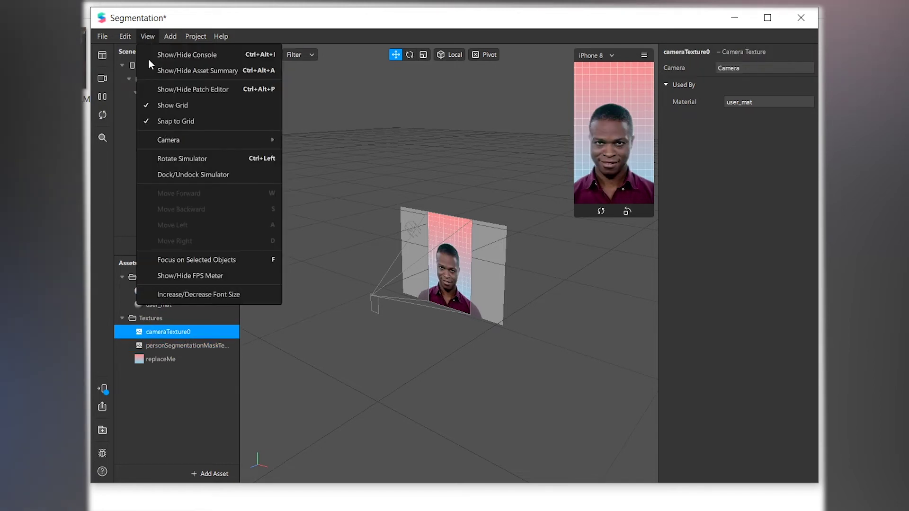
click(157, 88)
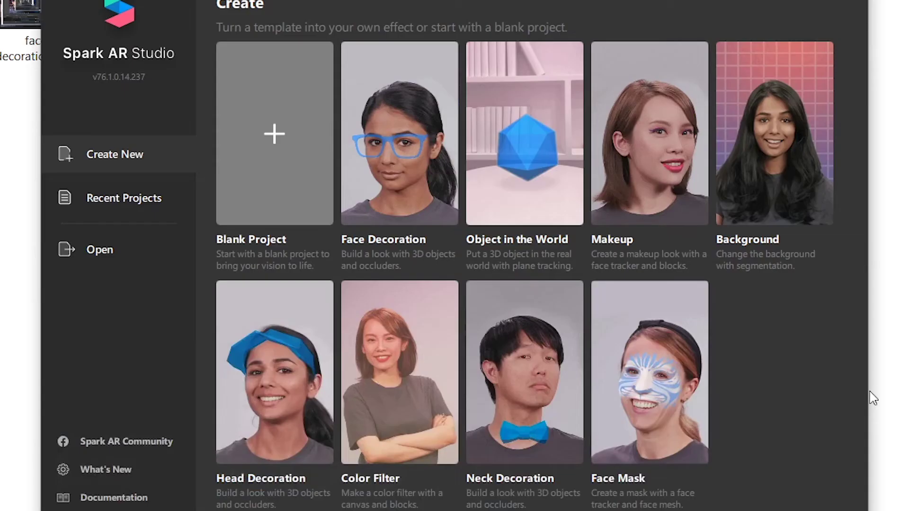
Create a Color Filter project and set its colorFilter block to brightness about 10, contrast 21, hue 86, saturation -18 and lightness -29.
click(379, 351)
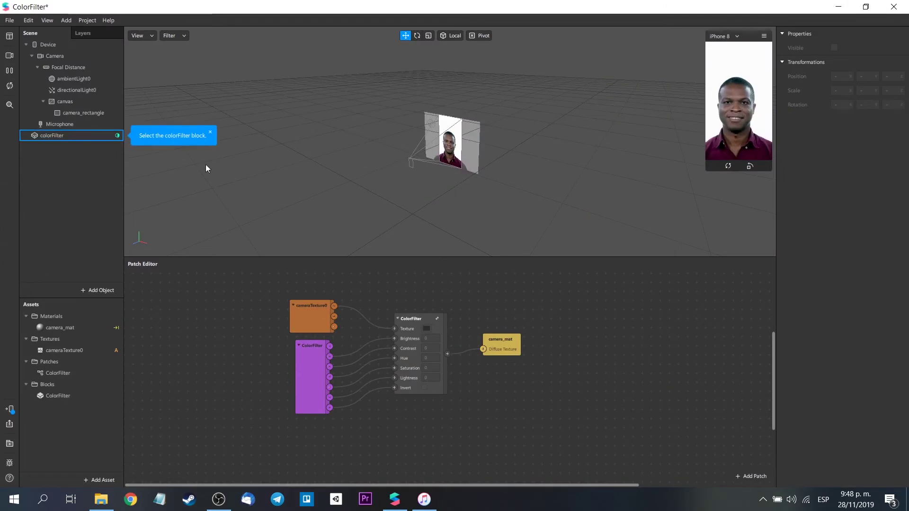
click(47, 139)
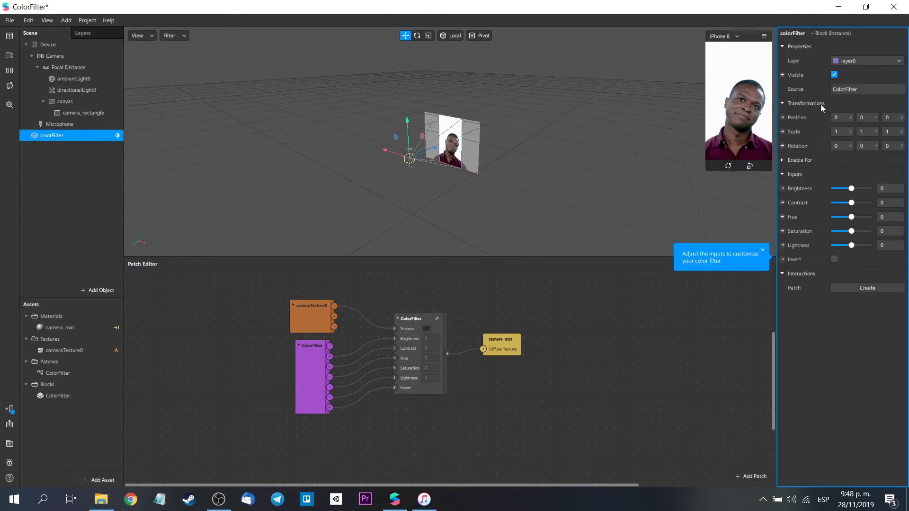
click(864, 189)
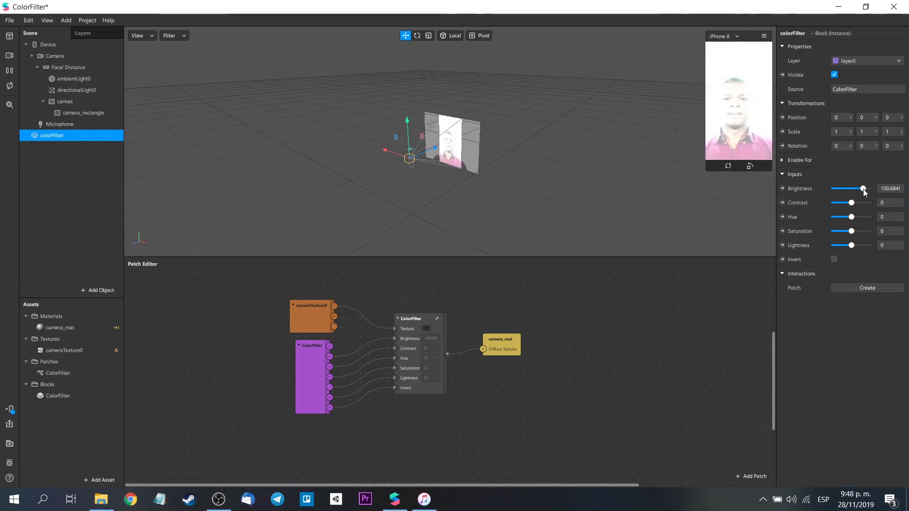
mouse_move(864, 194)
mouse_down()
mouse_move(838, 197)
mouse_move(856, 205)
mouse_move(847, 190)
mouse_up()
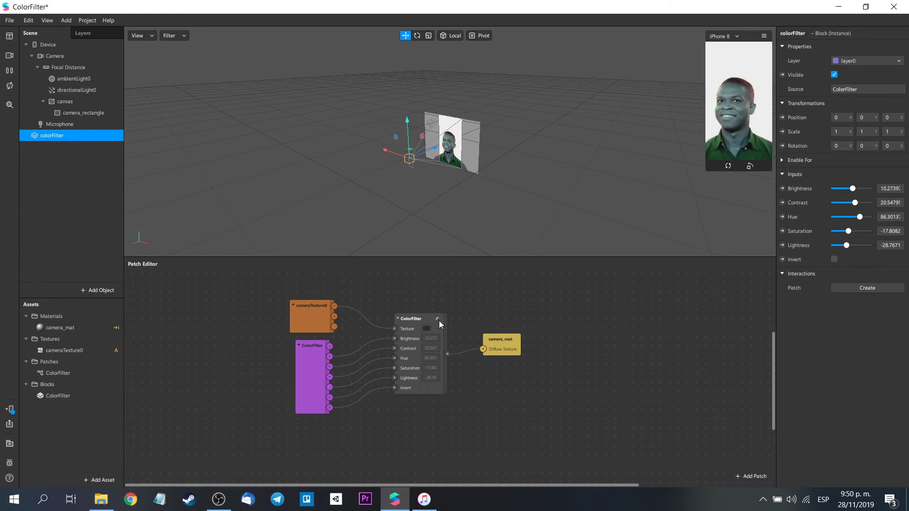
Set the colorFilter hue to about -22, and examine the ColorFilter patch's inner node graph before returning to the main graph.
drag(860, 217, 849, 217)
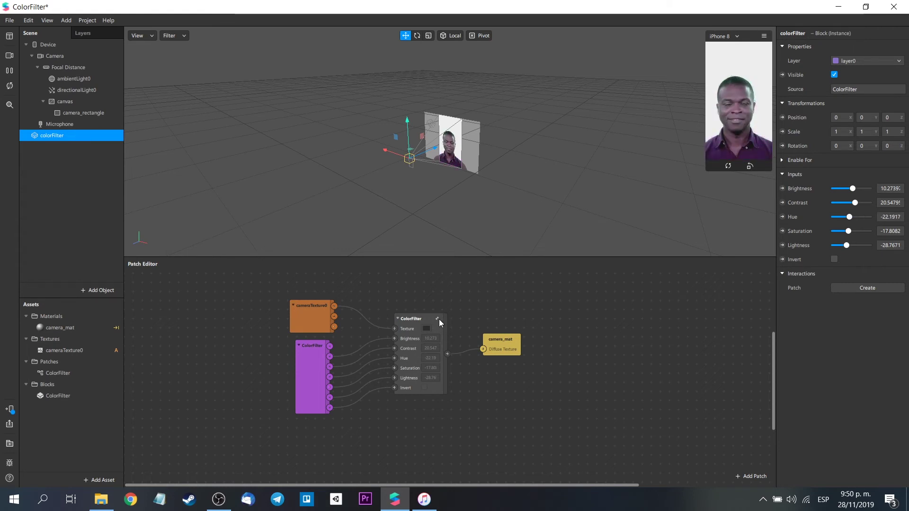
click(437, 318)
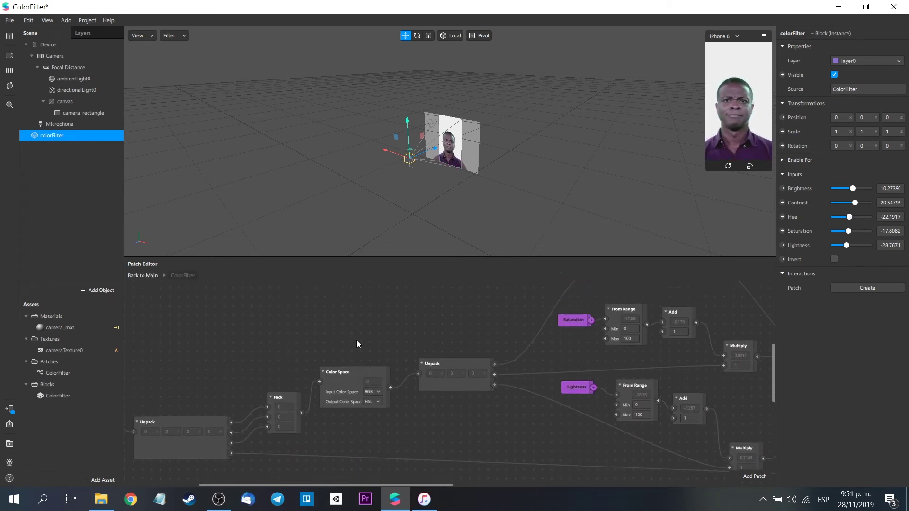
scroll(331, 345, down, 2)
scroll(153, 371, up, 3)
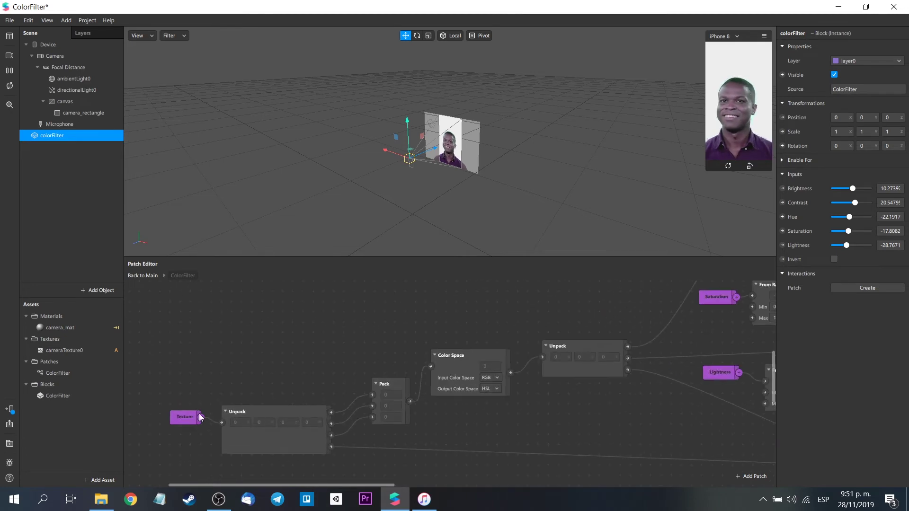
scroll(642, 342, down, 2)
drag(391, 485, 467, 417)
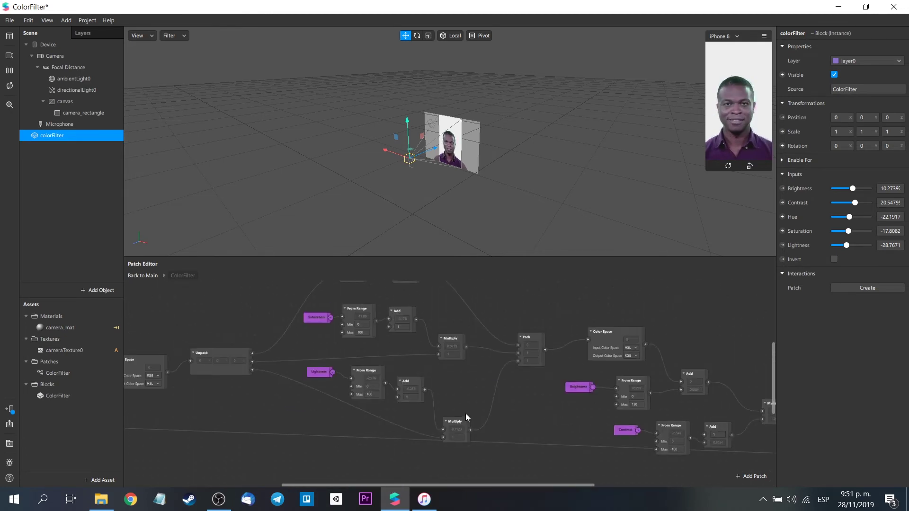
click(143, 276)
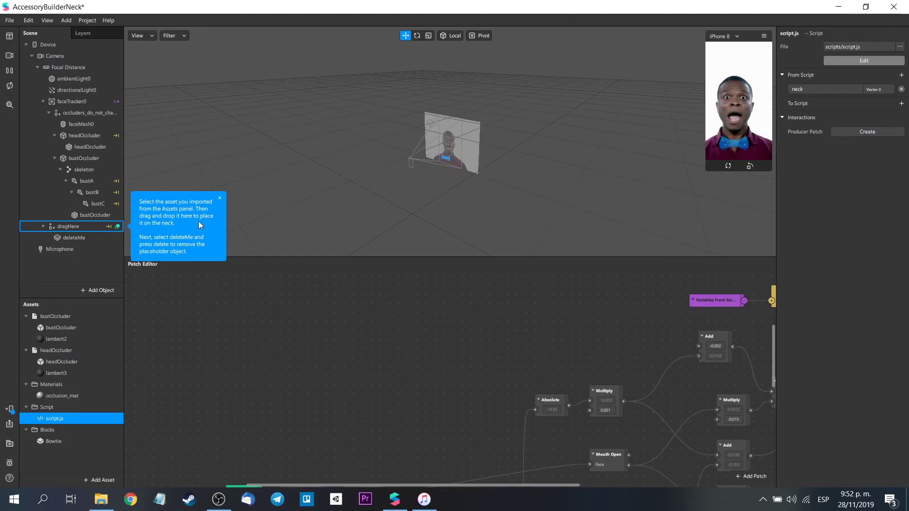
Dismiss the dragHere hint and examine the neck accessory's patch graph from the Face Finder through to the bust and headOccluder patches.
click(229, 208)
scroll(574, 377, down, 5)
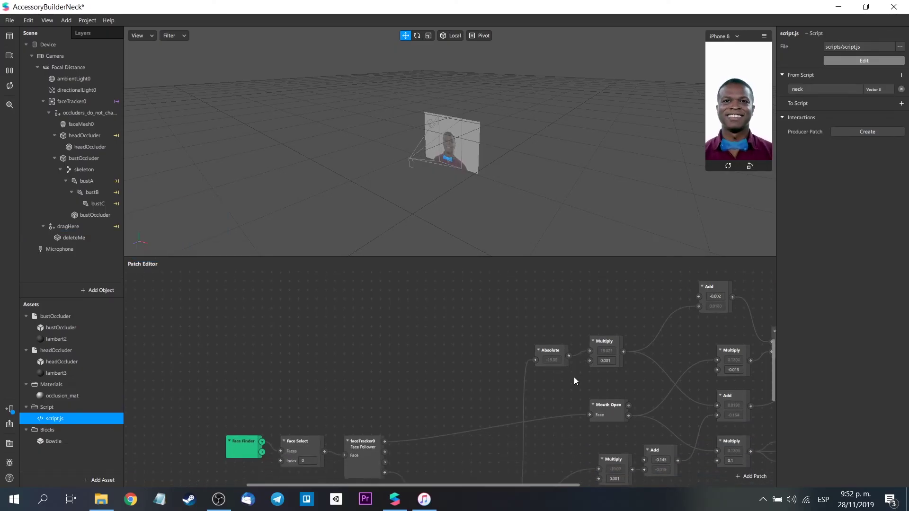
scroll(534, 462, right, 3)
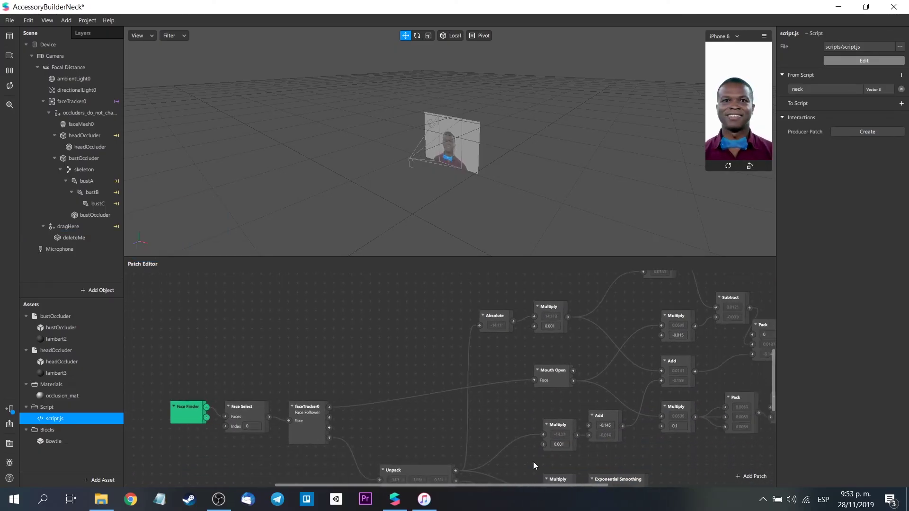
scroll(413, 408, down, 3)
scroll(525, 361, down, 2)
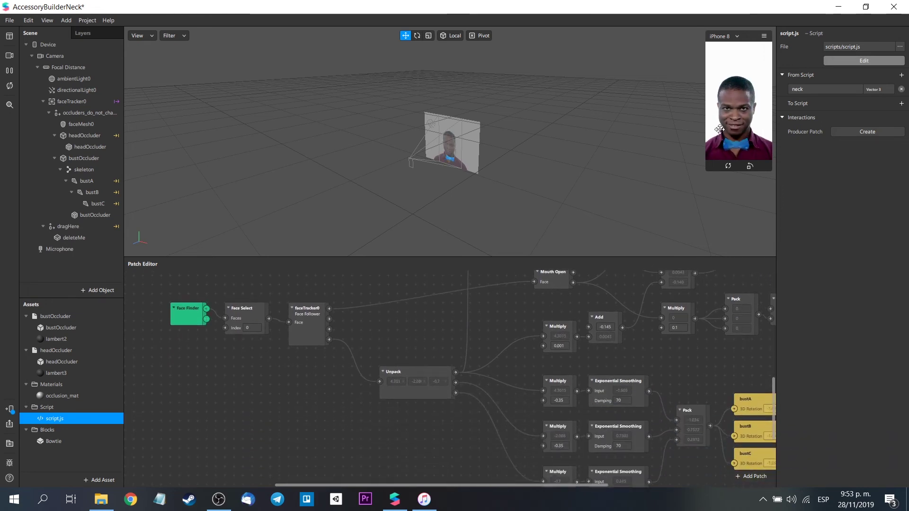
drag(603, 485, 690, 479)
scroll(610, 392, up, 5)
drag(412, 485, 362, 486)
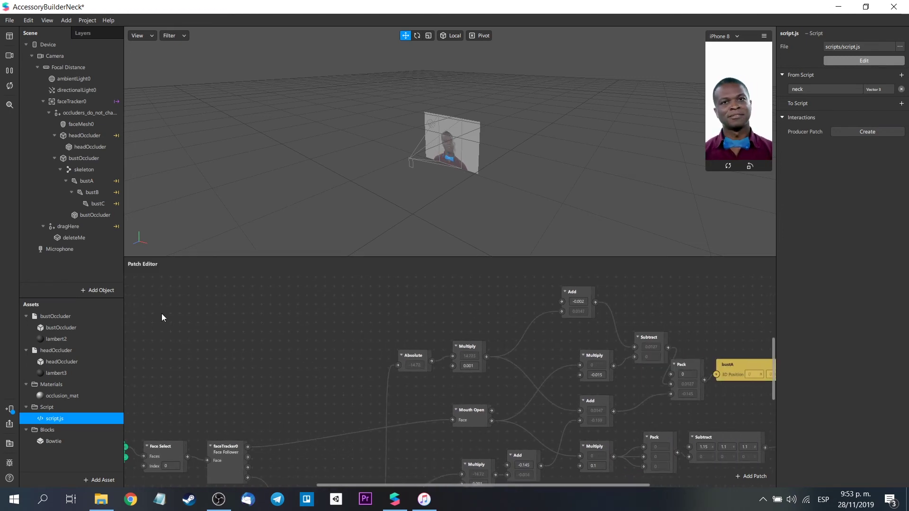
Try the effect without its patch graph by deleting every patch, and undo the deletion.
key(ctrl+a)
scroll(162, 317, down, 2)
key(Delete)
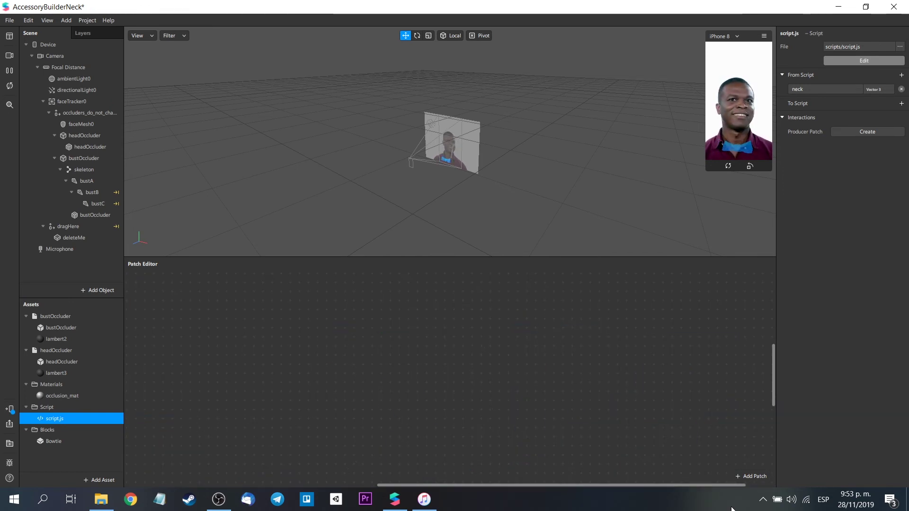
key(ctrl+z)
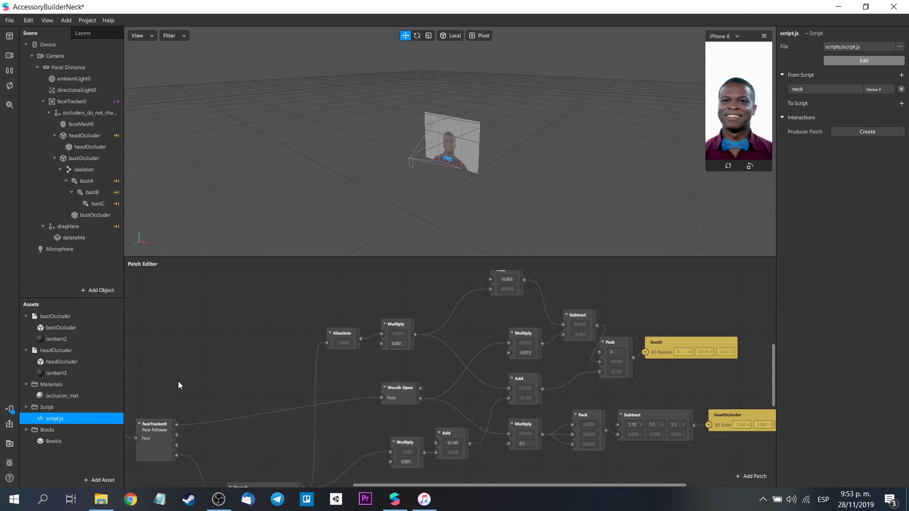
Inspect the properties of the skeleton, its bust joints and the bustOccluder mesh.
click(83, 169)
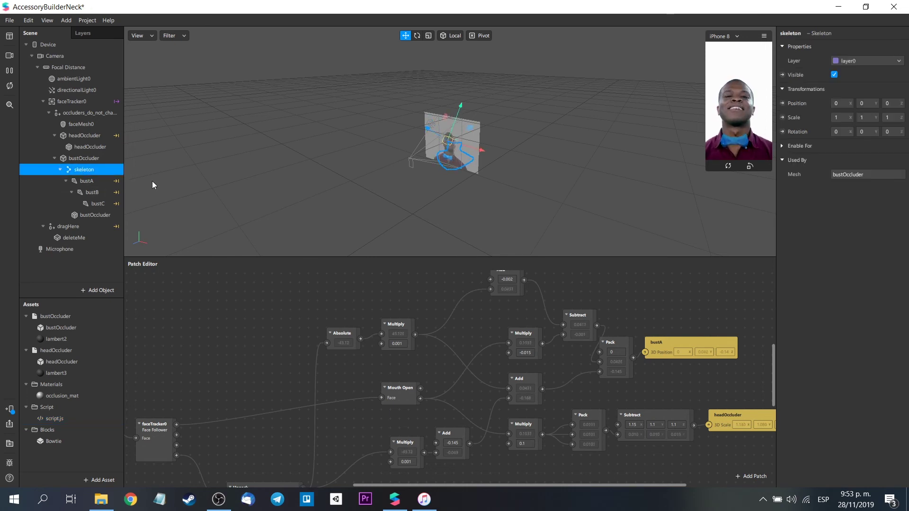
click(92, 181)
click(98, 204)
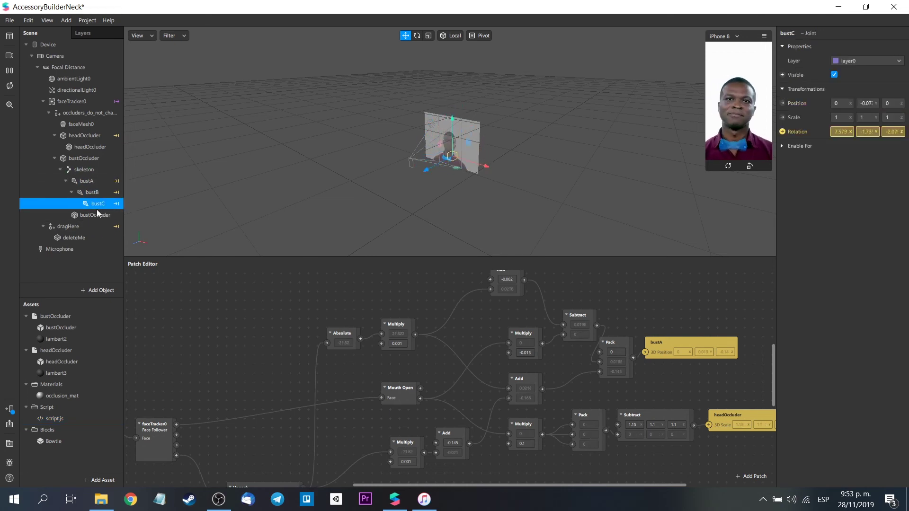
click(97, 214)
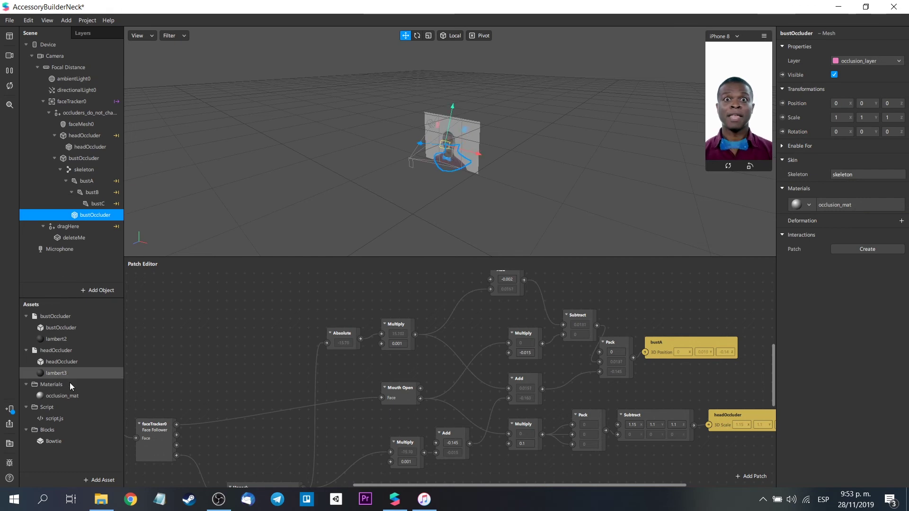
Enlarge the device preview and try occlusion_mat at 100% and 23% opacity.
click(64, 397)
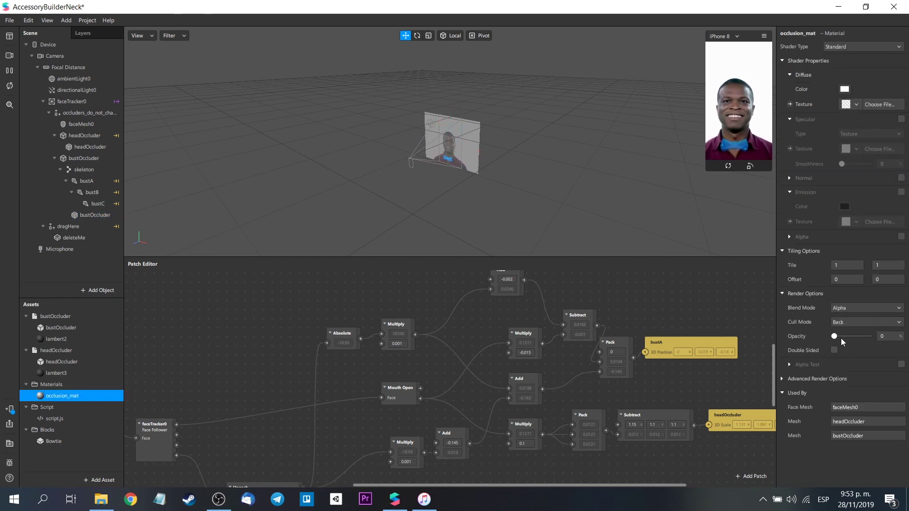
drag(860, 339, 886, 338)
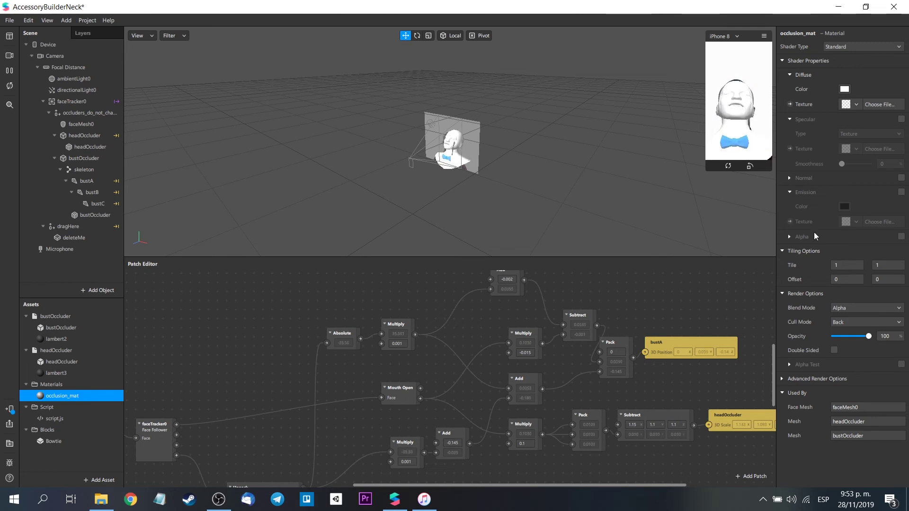
drag(697, 188, 694, 193)
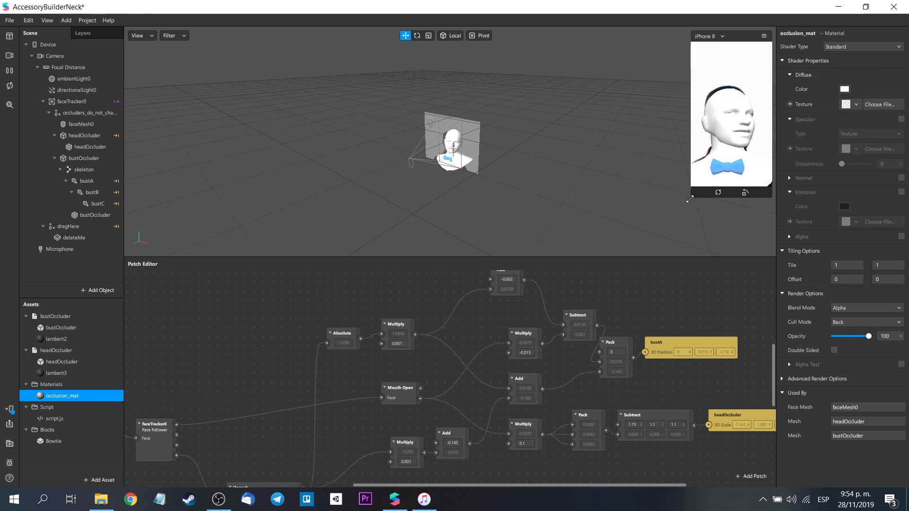
mouse_move(690, 200)
mouse_down()
mouse_move(664, 217)
mouse_move(675, 208)
mouse_up()
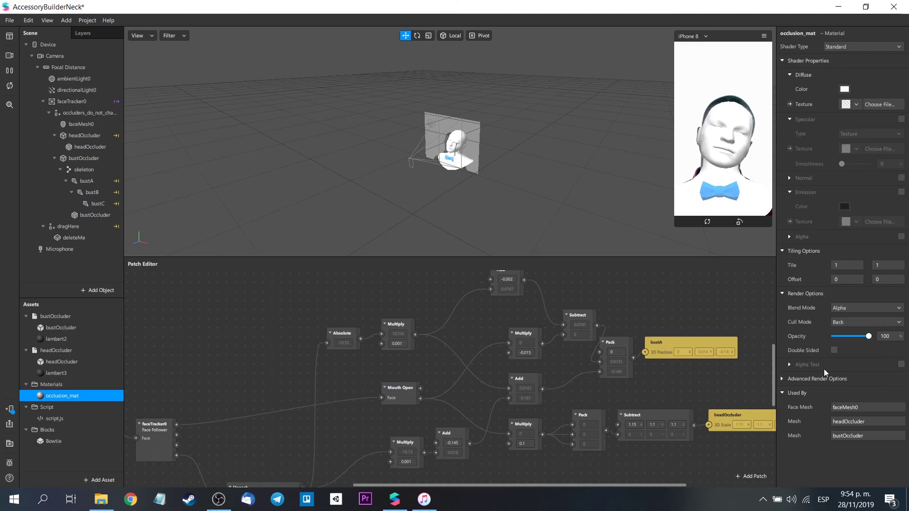
drag(851, 339, 849, 340)
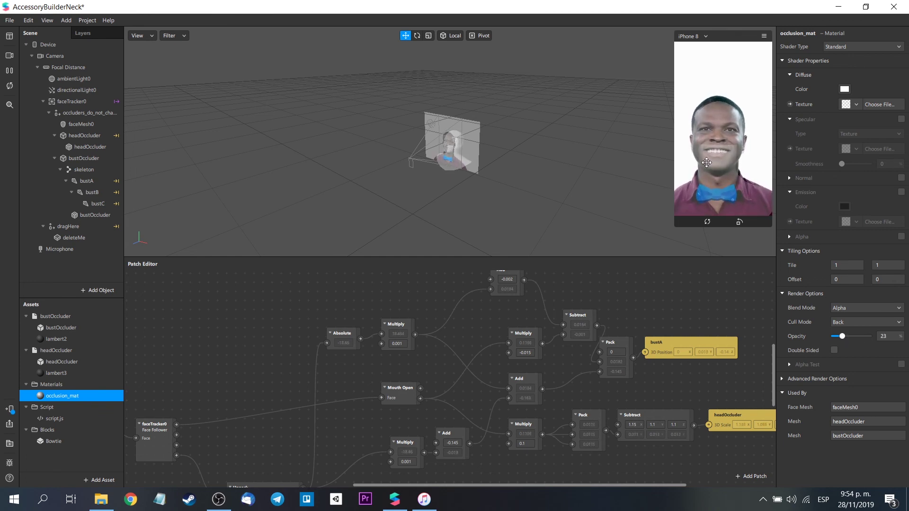
Inspect the headOccluder mesh and adjust the opacity of lambert2 to 100% and lambert3 to 95%.
click(106, 150)
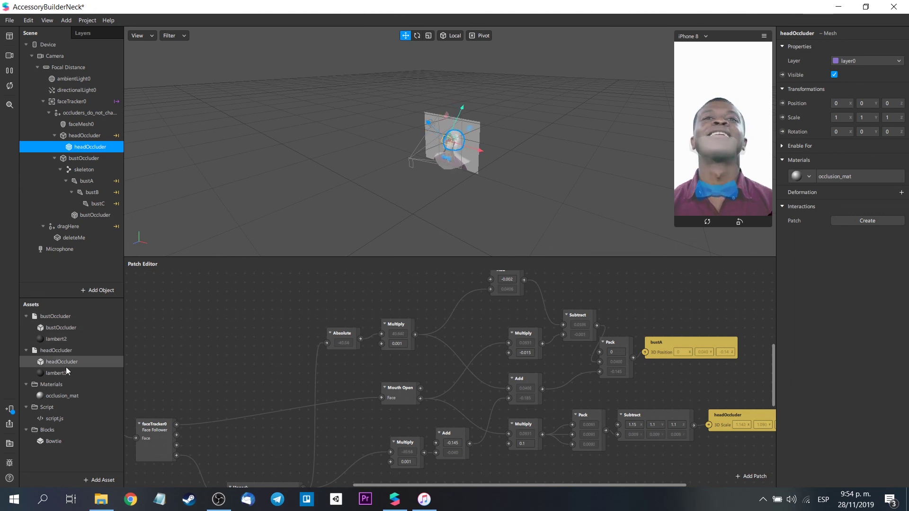
click(60, 341)
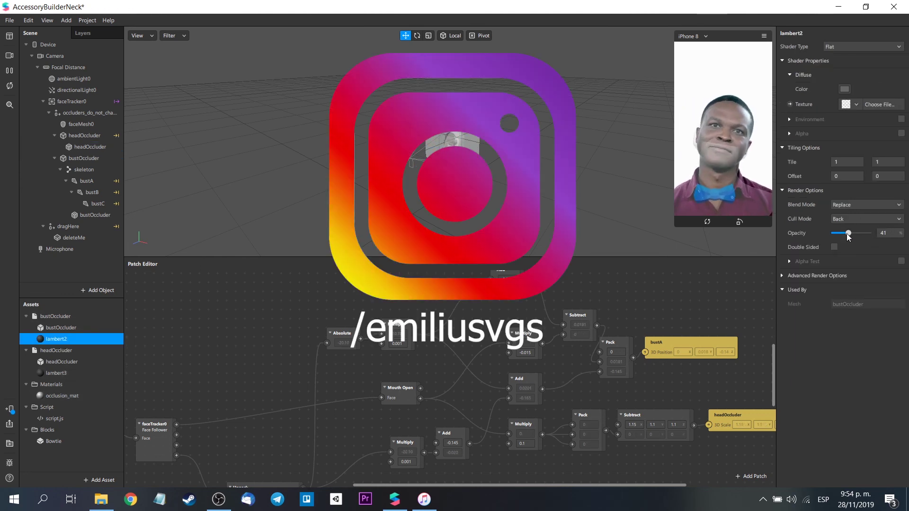
drag(839, 235, 867, 234)
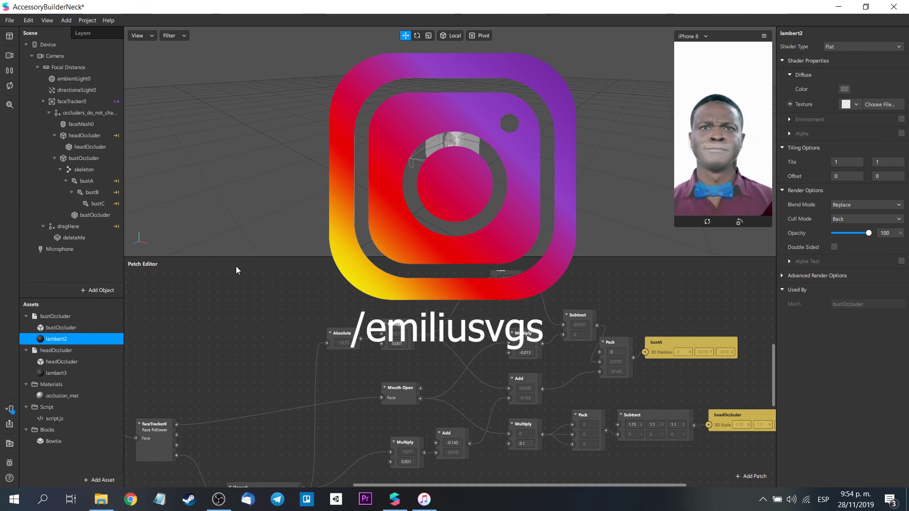
click(67, 372)
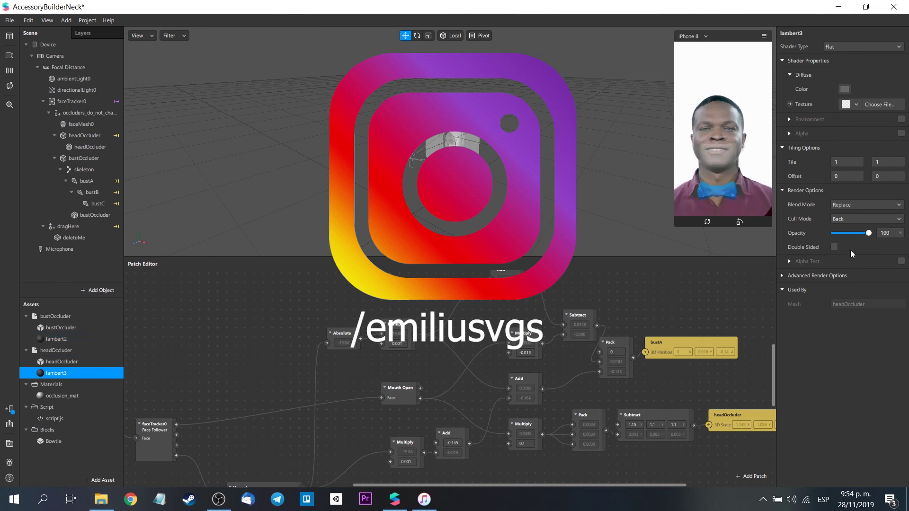
drag(845, 233, 867, 232)
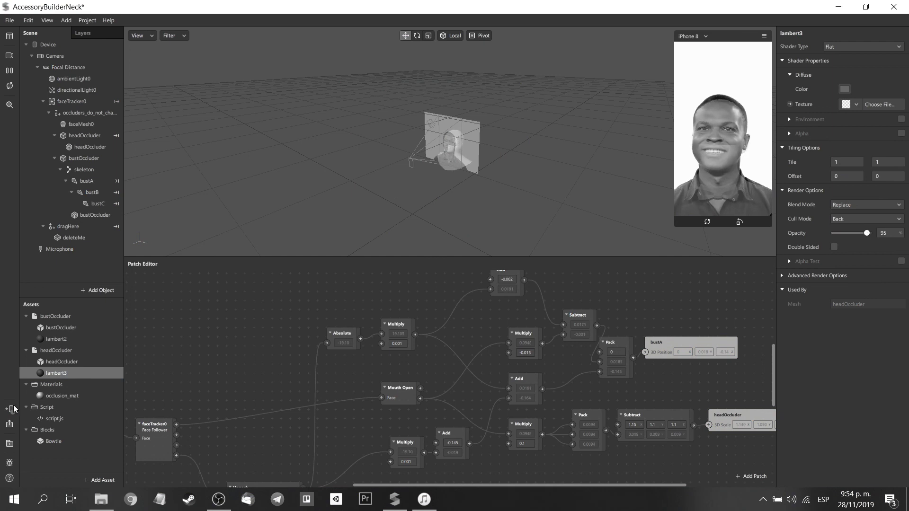
Set the opacity of occlusion_mat to 0%.
click(58, 396)
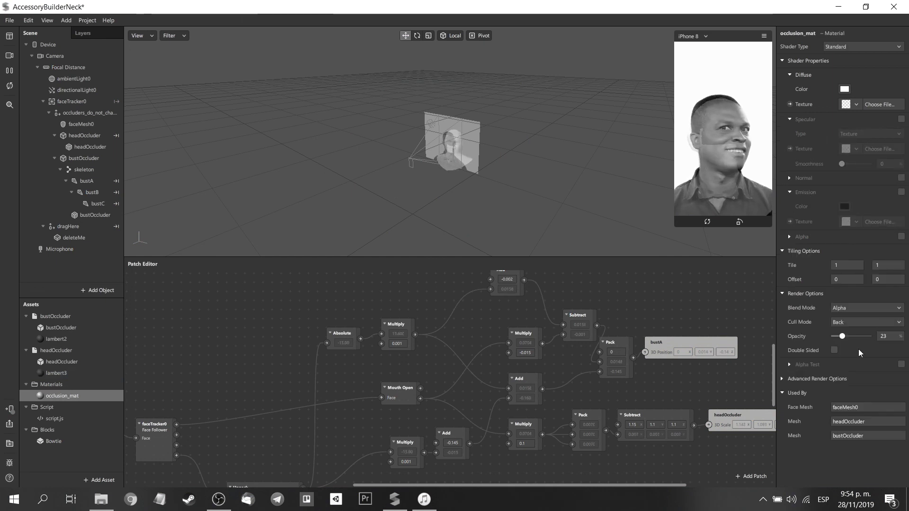
drag(841, 336, 905, 337)
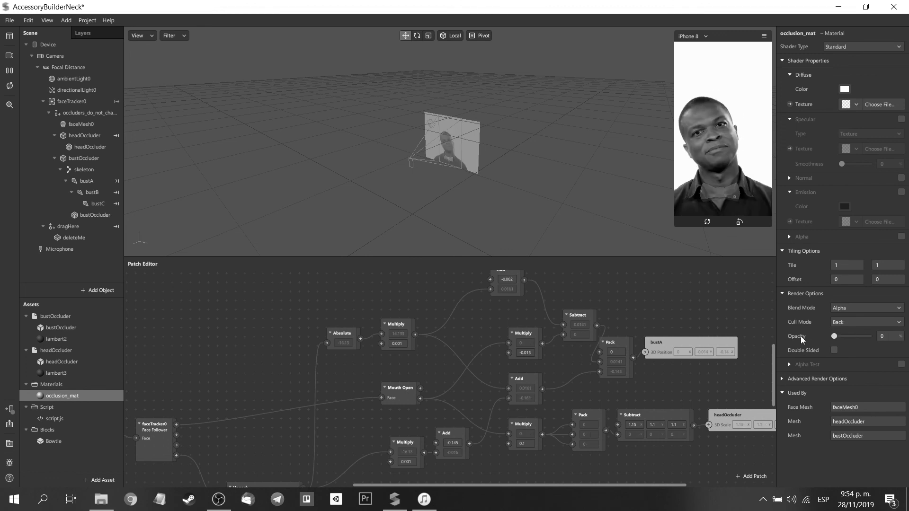